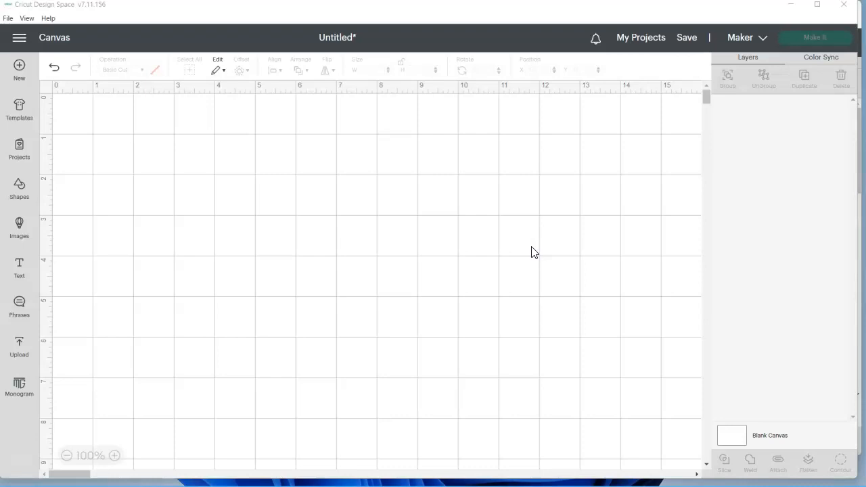
{"action": "left_click", "coordinate": [664, 312]}
{"action": "left_click", "coordinate": [831, 390]}
Step: Add a circle and a round-ended pennant shape to the canvas, placing the pennant at about X 7.1, Y 2.1
{"action": "left_click", "coordinate": [18, 187]}
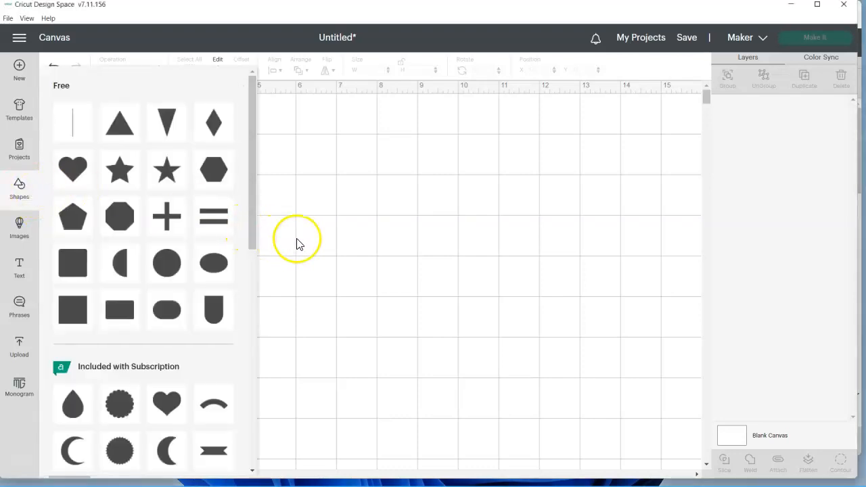
{"action": "left_click", "coordinate": [169, 269]}
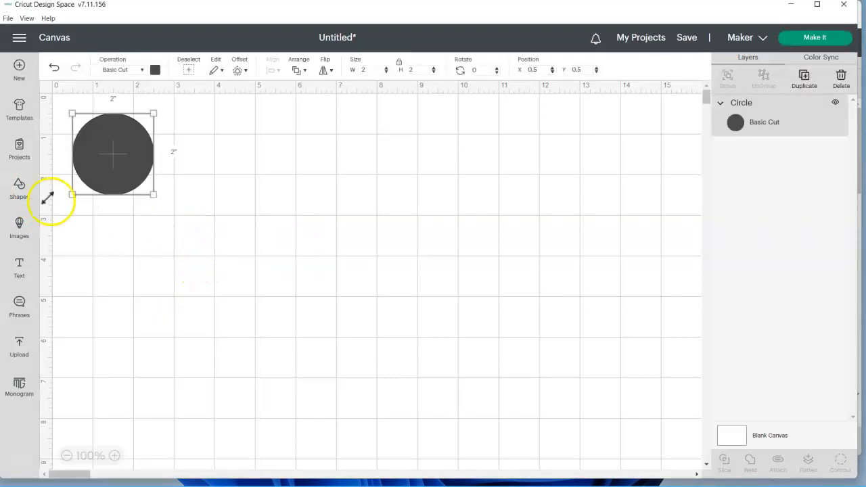
{"action": "left_click", "coordinate": [24, 195]}
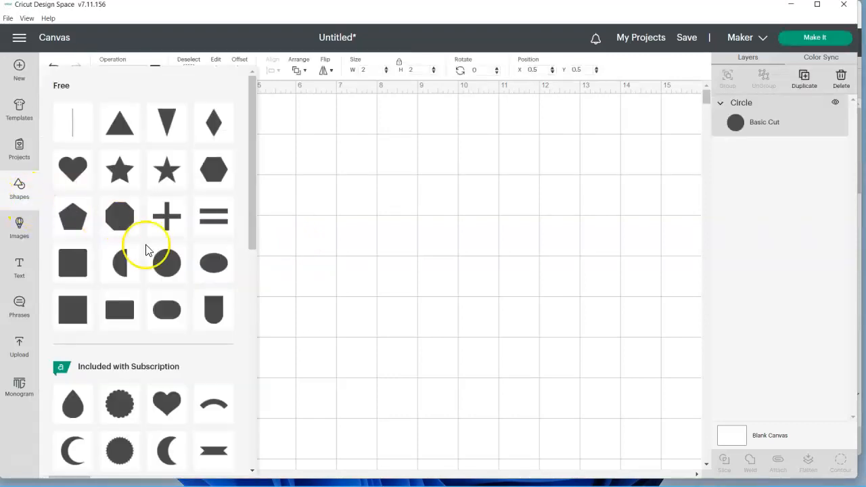
{"action": "left_click", "coordinate": [214, 310]}
{"action": "left_click_drag", "start_coordinate": [132, 196], "coordinate": [382, 240]}
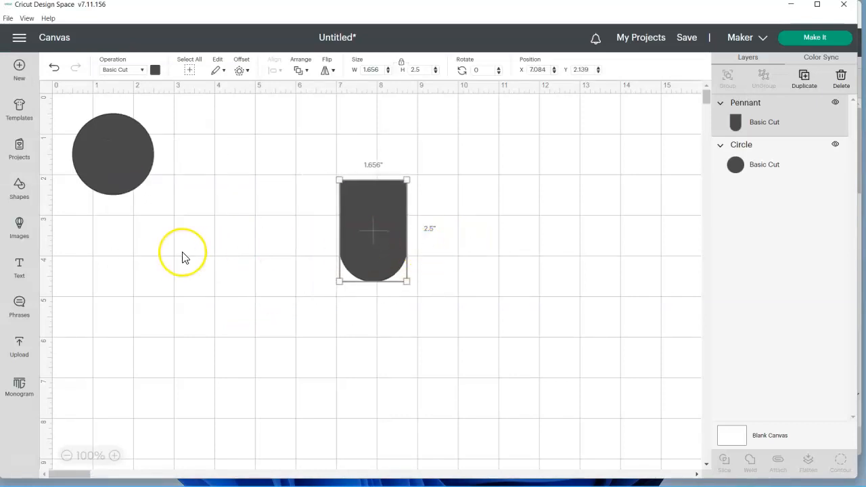
Step: Add an oval shape and place it just below the circle at about X 1.1, Y 2.8
{"action": "left_click", "coordinate": [20, 190]}
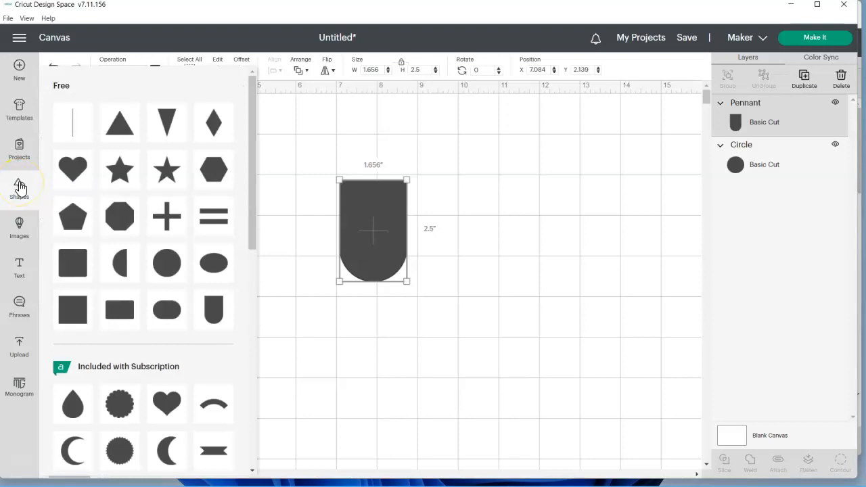
{"action": "left_click", "coordinate": [223, 265]}
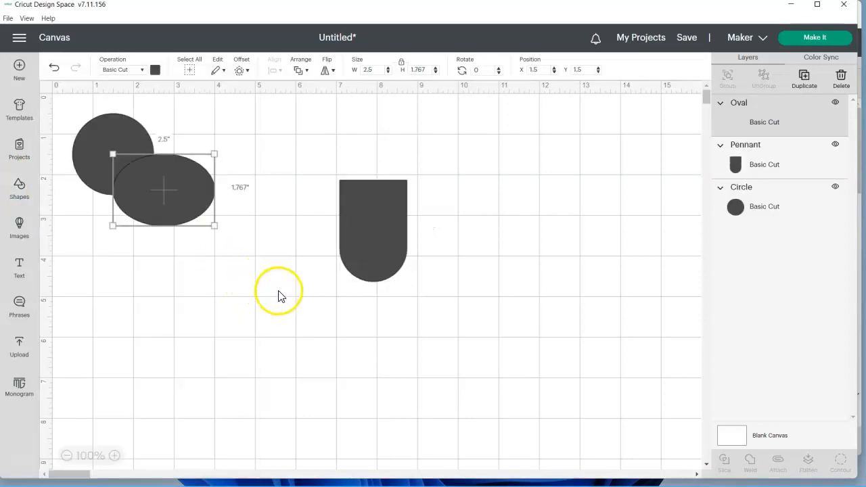
{"action": "left_click_drag", "start_coordinate": [168, 190], "coordinate": [151, 245]}
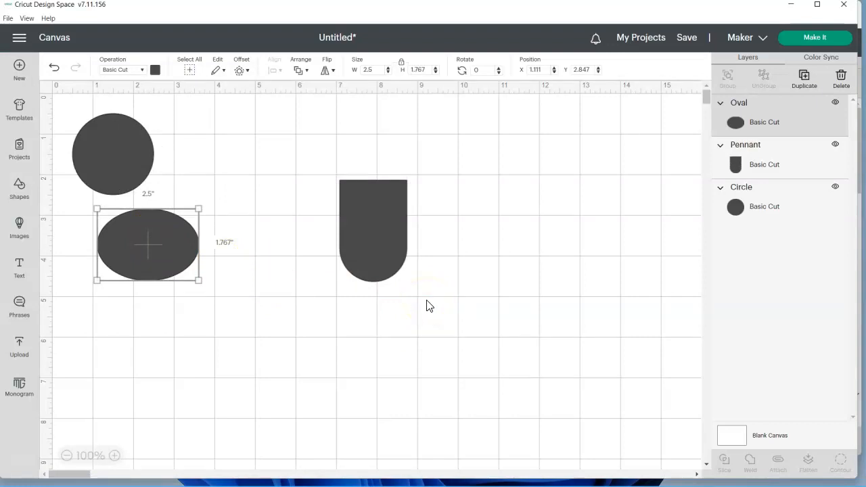
Step: Rotate the pennant 180 degrees so its rounded end points up
{"action": "left_click", "coordinate": [365, 242]}
{"action": "left_click", "coordinate": [477, 70]}
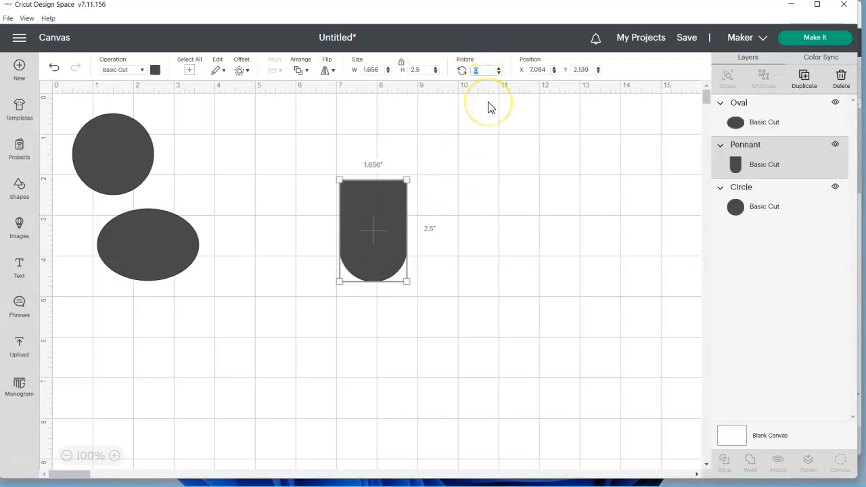
{"action": "type", "text": "180"}
{"action": "key", "text": "Return"}
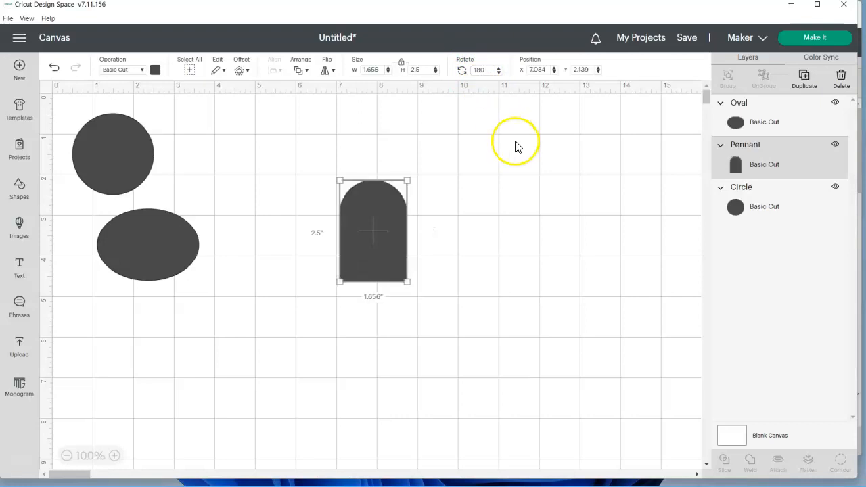
{"action": "left_click", "coordinate": [525, 176]}
Step: Resize the pennant without keeping its proportions to 2.5 inches wide and 3.8 inches high
{"action": "left_click", "coordinate": [401, 66]}
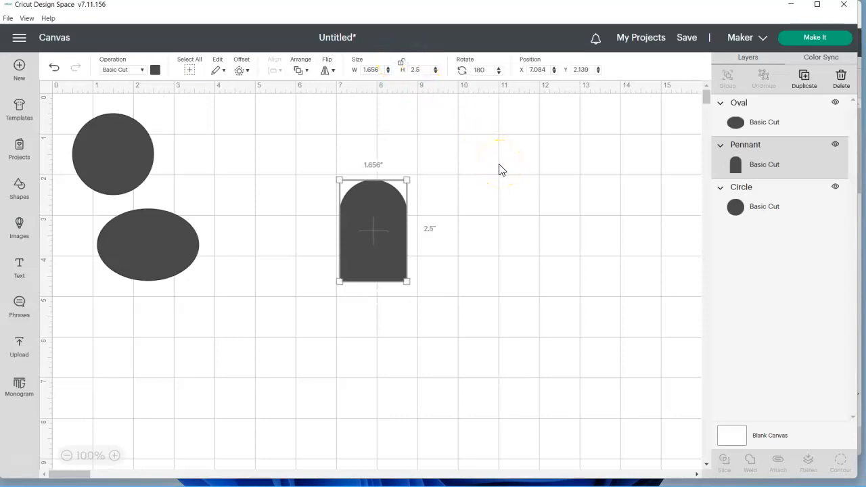
{"action": "left_click", "coordinate": [372, 69]}
{"action": "key", "text": "Tab"}
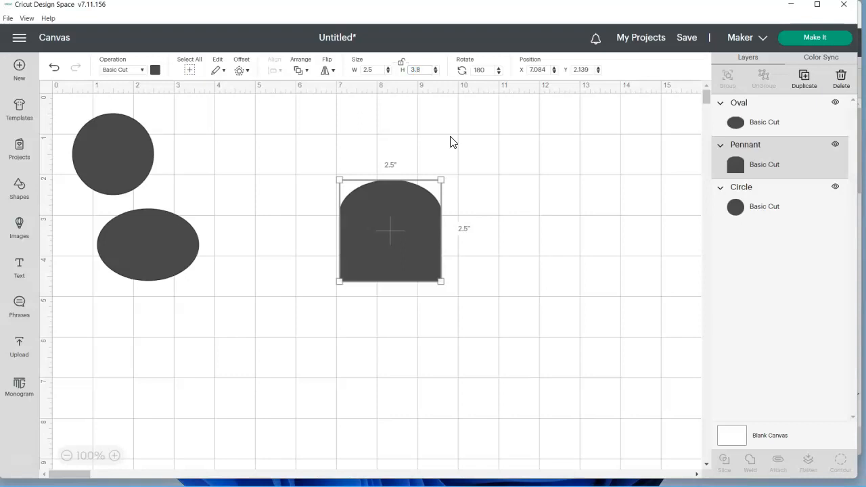
{"action": "key", "text": "Return"}
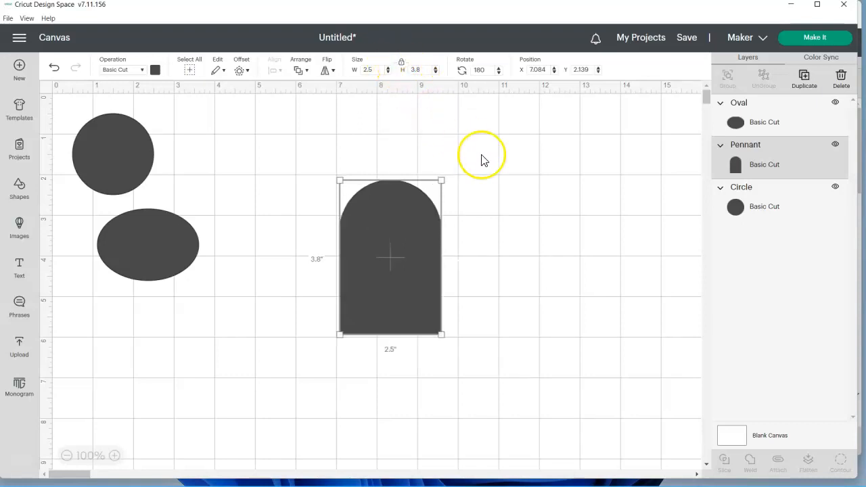
{"action": "left_click", "coordinate": [493, 168]}
{"action": "left_click", "coordinate": [419, 256]}
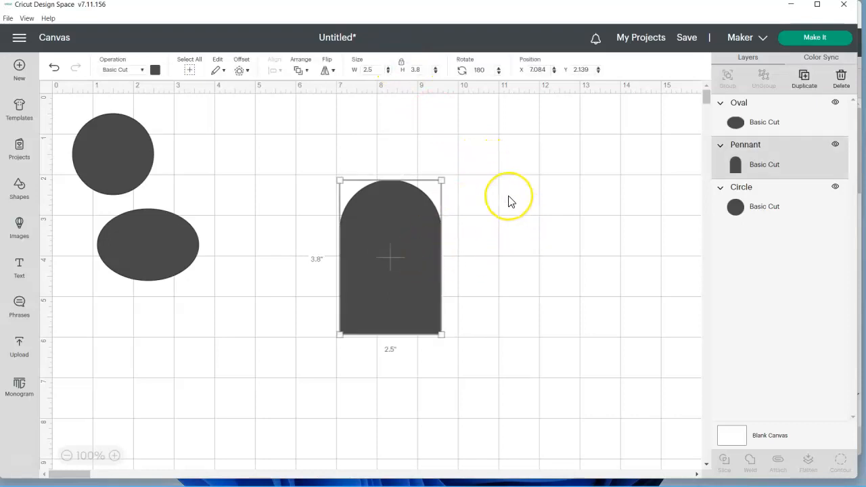
Step: Color the pennant light orange and move it to about X 5.2, Y 1.3
{"action": "left_click", "coordinate": [155, 70]}
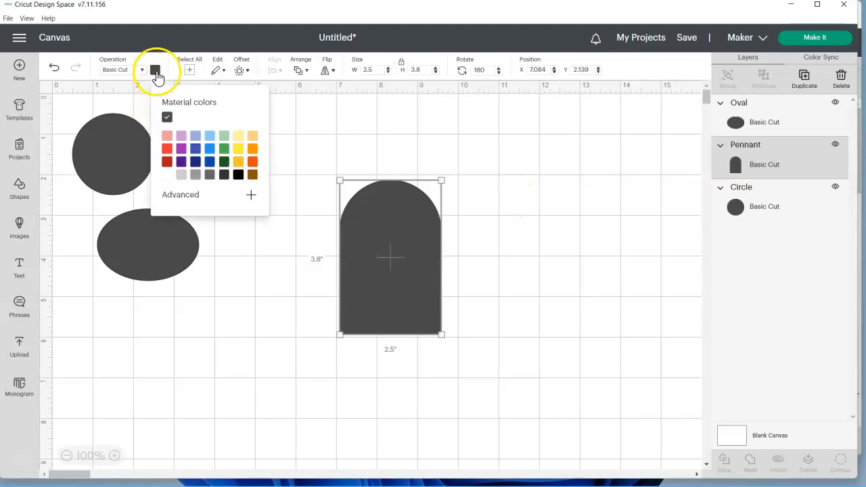
{"action": "left_click", "coordinate": [252, 138]}
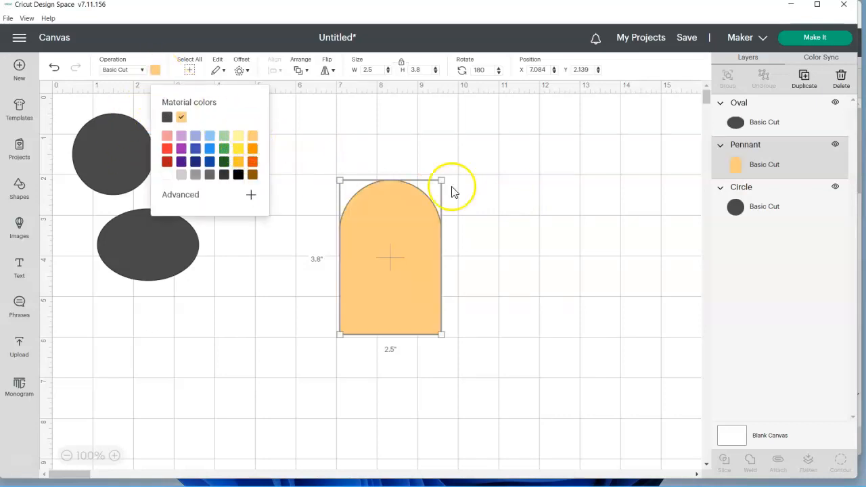
{"action": "left_click", "coordinate": [495, 209]}
{"action": "left_click_drag", "start_coordinate": [432, 257], "coordinate": [349, 224]}
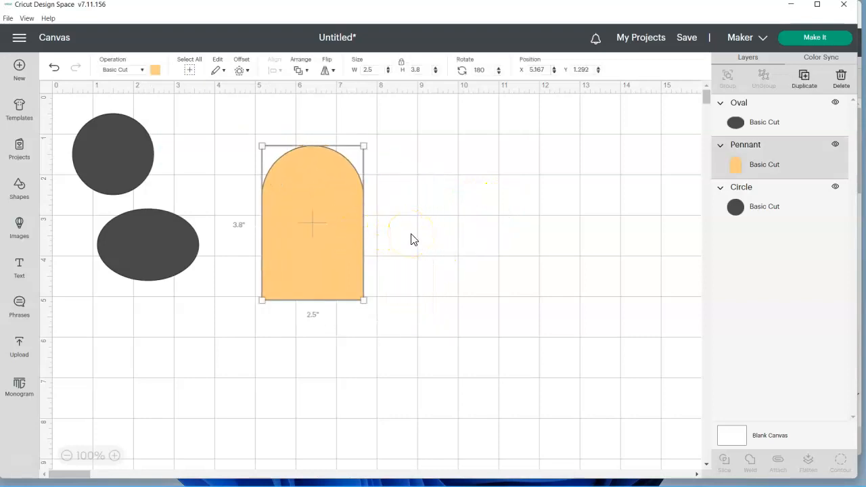
Step: Move the oval to the far side of the pennant, away from the circle, and rotate it 90 degrees
{"action": "left_click_drag", "start_coordinate": [180, 253], "coordinate": [504, 224]}
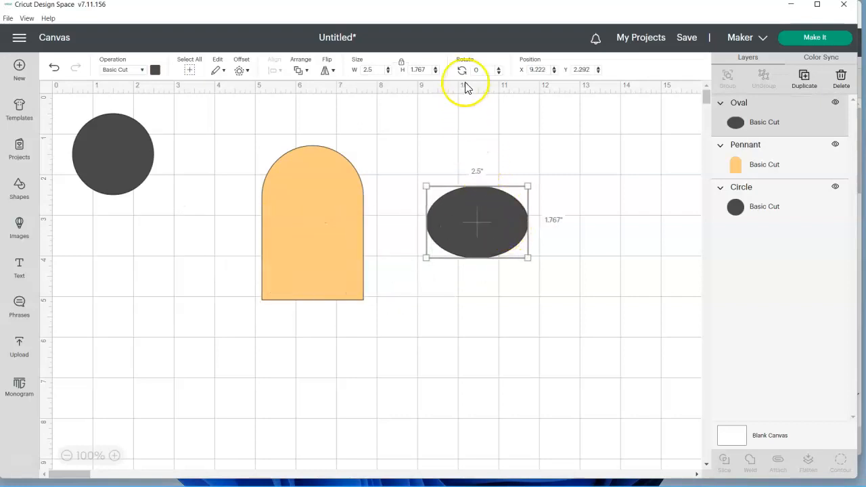
{"action": "left_click", "coordinate": [484, 69]}
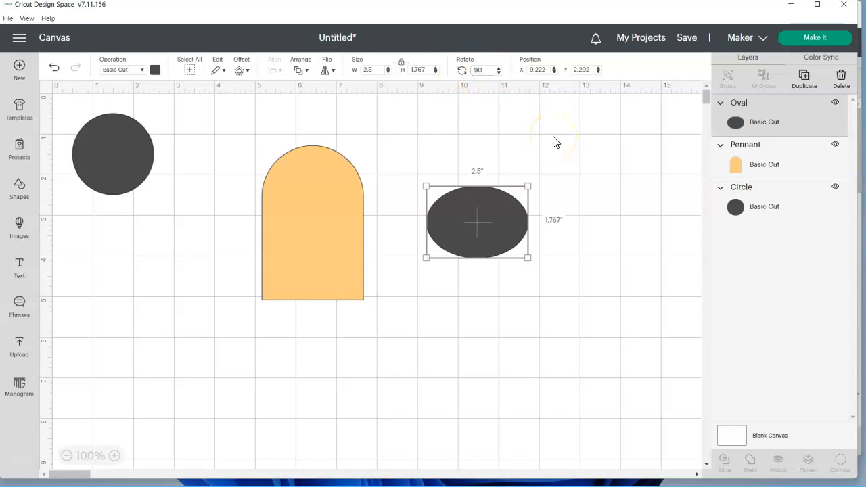
{"action": "type", "text": "90"}
{"action": "key", "text": "Return"}
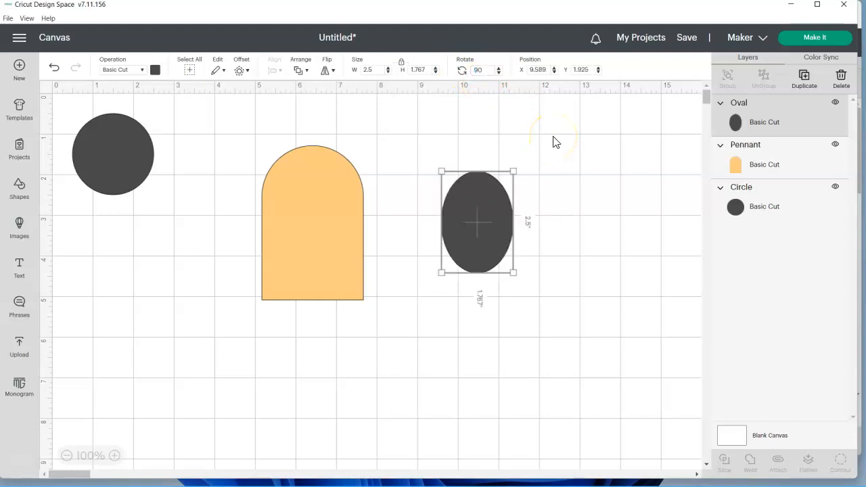
Step: Resize the oval with proportions unlocked to 2.25 inches wide and 3.6 inches high, then lock the proportions again
{"action": "left_click", "coordinate": [401, 62]}
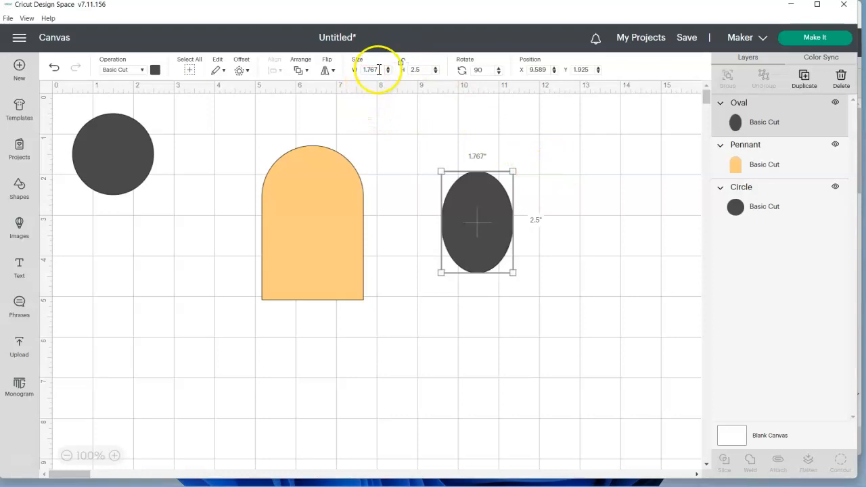
{"action": "left_click", "coordinate": [357, 70]}
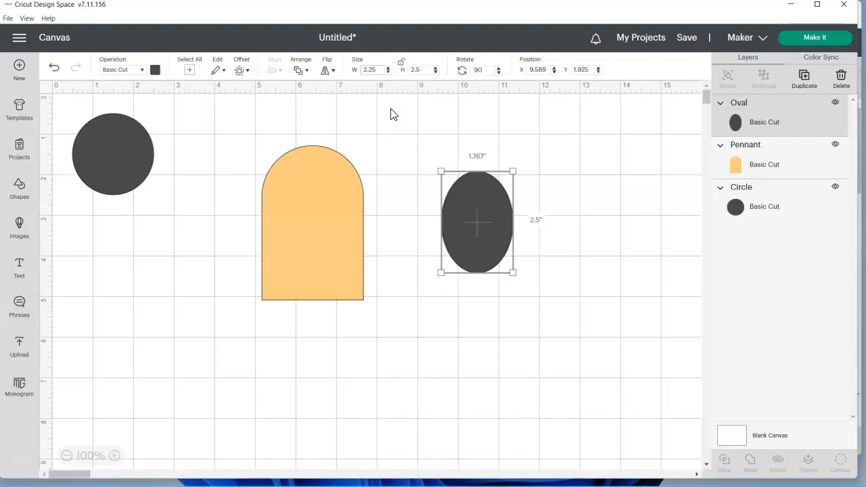
{"action": "key", "text": "Tab"}
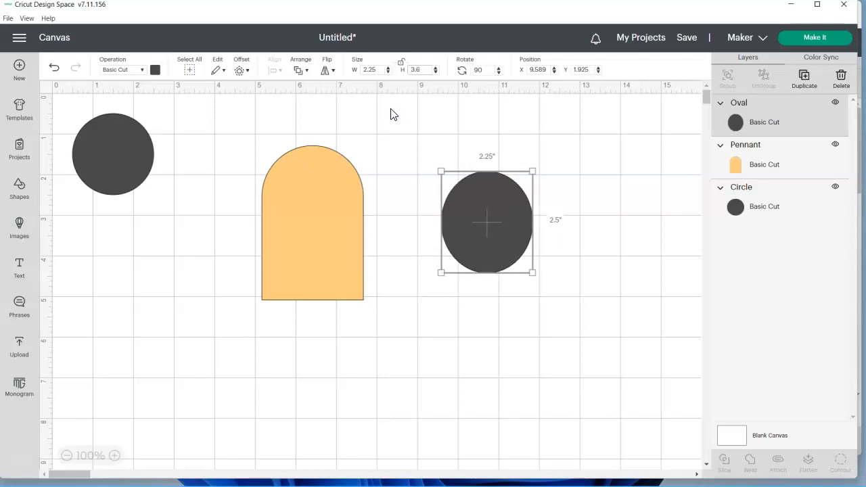
{"action": "key", "text": "Return"}
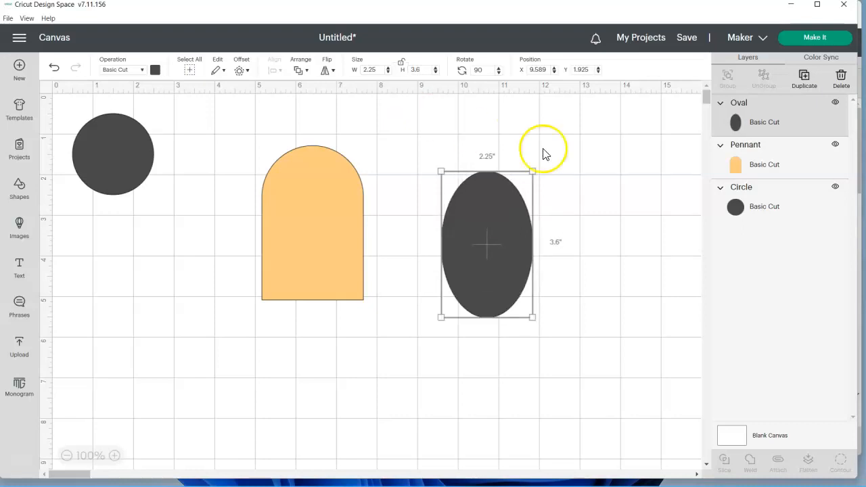
{"action": "left_click", "coordinate": [401, 62]}
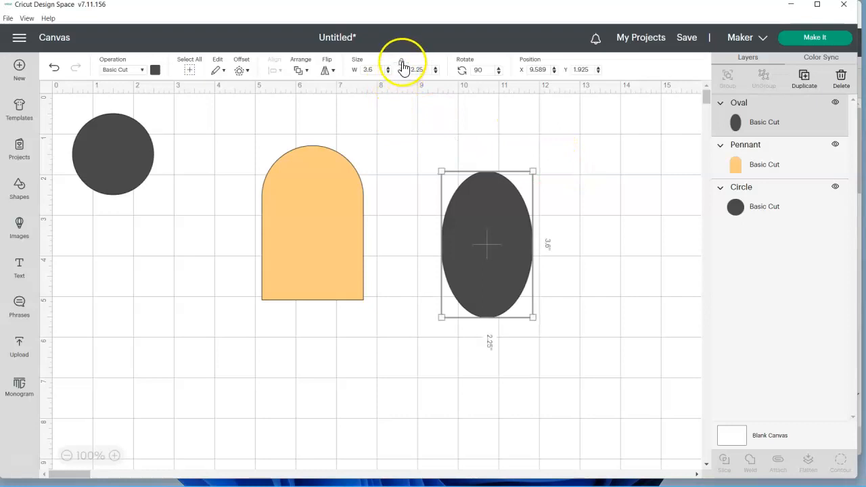
Step: Color the oval dark red and move it right beside the pennant at about X 7.9, Y 1.4
{"action": "left_click", "coordinate": [155, 71]}
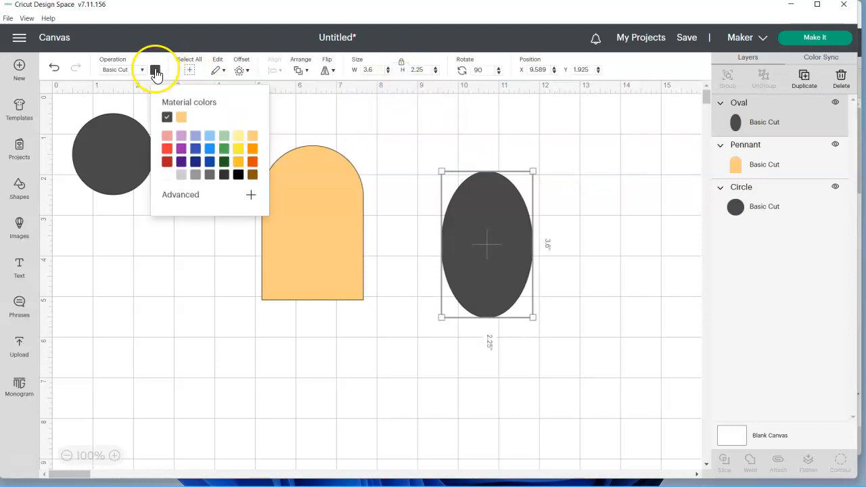
{"action": "left_click", "coordinate": [166, 161]}
{"action": "left_click", "coordinate": [536, 258]}
{"action": "left_click_drag", "start_coordinate": [506, 254], "coordinate": [443, 234]}
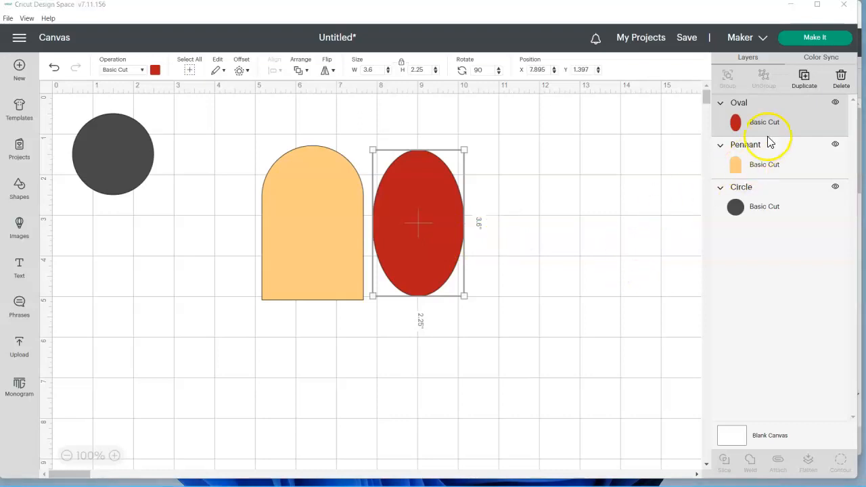
Step: Duplicate the red oval, color the copy light green and place it overlapping the red oval's lower end
{"action": "left_click", "coordinate": [803, 78]}
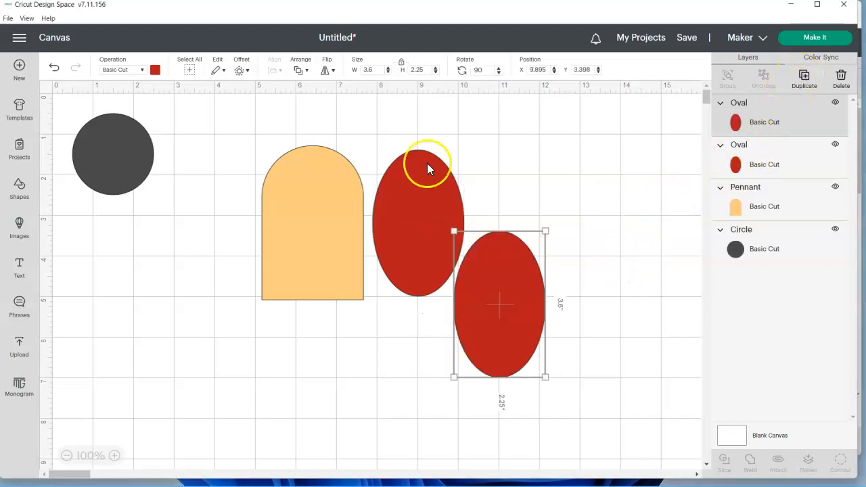
{"action": "left_click", "coordinate": [155, 73]}
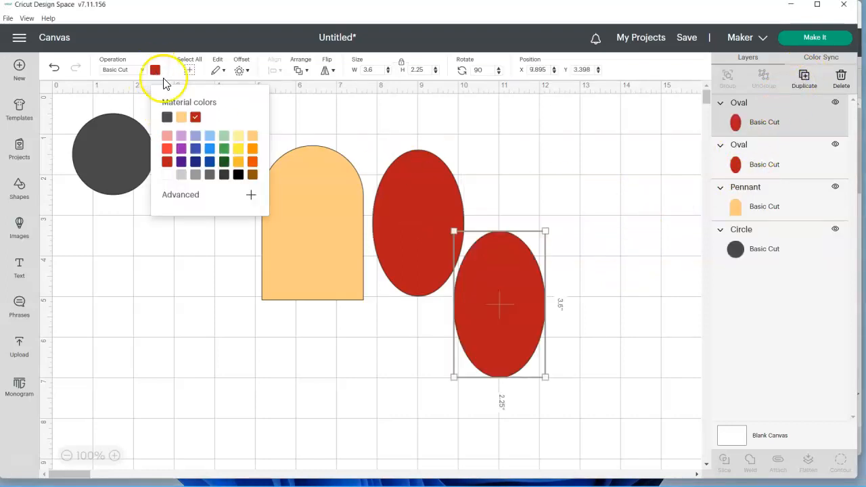
{"action": "left_click", "coordinate": [225, 137]}
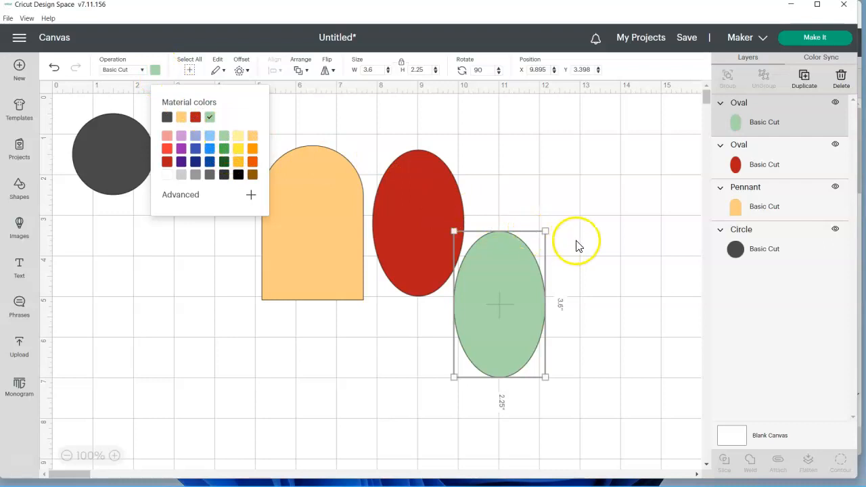
{"action": "left_click_drag", "start_coordinate": [516, 284], "coordinate": [428, 308]}
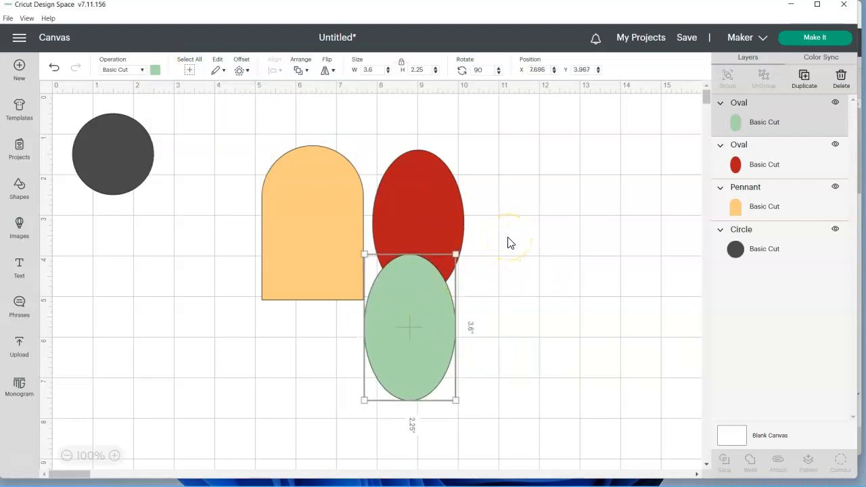
Step: Duplicate the dark gray circle and set the copy's width to 1 inch with proportions locked
{"action": "left_click", "coordinate": [132, 150]}
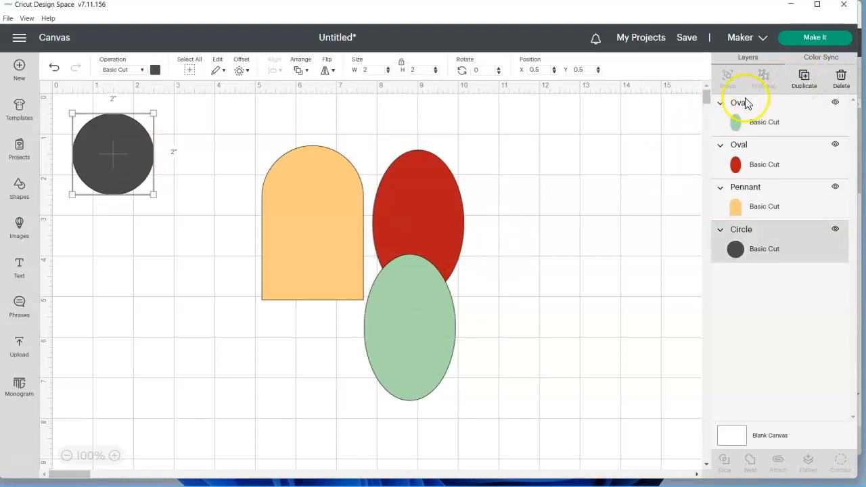
{"action": "key", "text": "ctrl+d"}
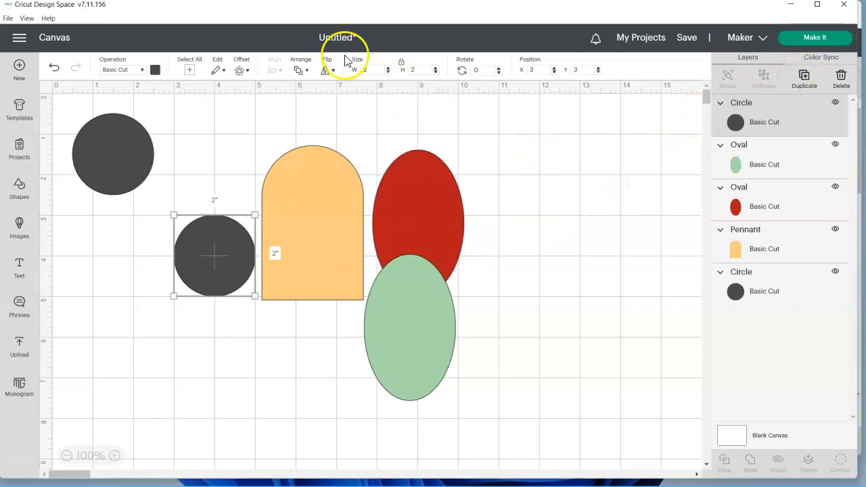
{"action": "left_click", "coordinate": [358, 68]}
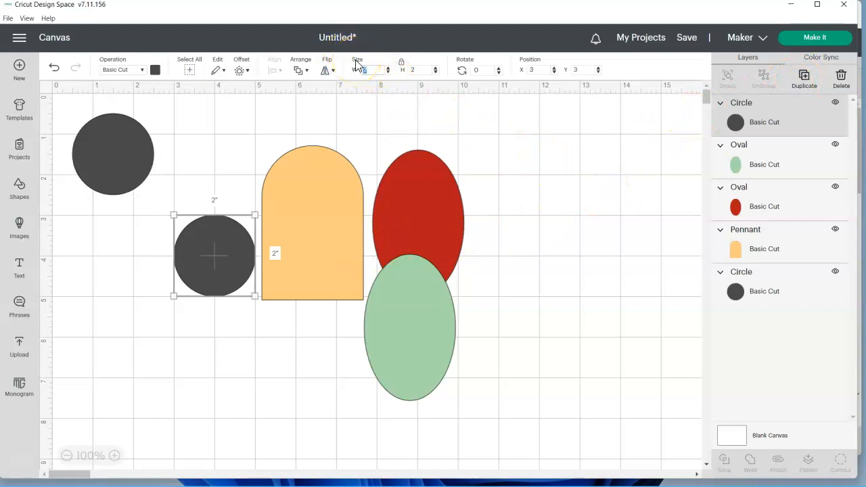
{"action": "key", "text": "Return"}
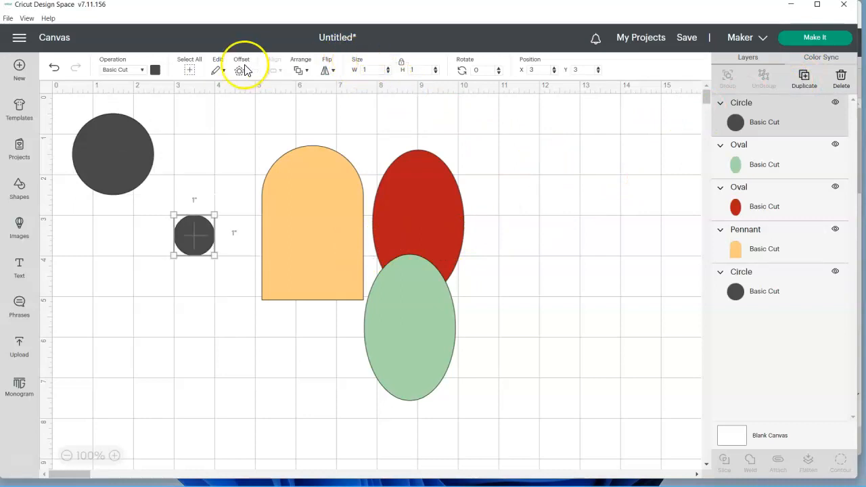
Step: Color the 1-inch circle white and move it to the empty canvas area well to the right of the red oval
{"action": "left_click", "coordinate": [155, 70]}
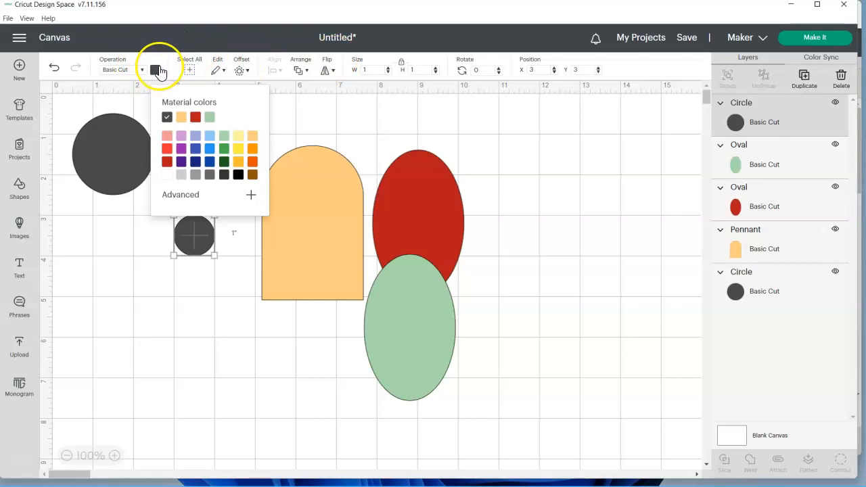
{"action": "left_click", "coordinate": [169, 175]}
{"action": "left_click", "coordinate": [570, 289]}
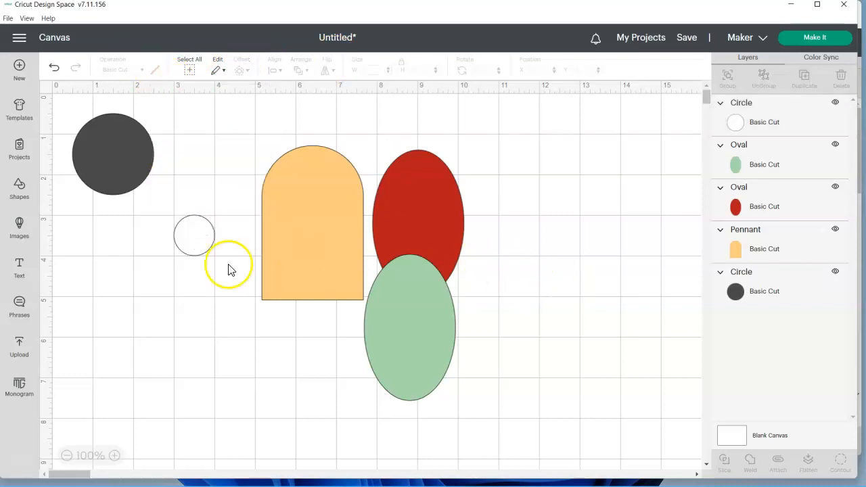
{"action": "left_click_drag", "start_coordinate": [178, 233], "coordinate": [184, 233]}
{"action": "left_click_drag", "start_coordinate": [237, 234], "coordinate": [596, 161]}
Step: Resize the large dark gray circle to 0.22 inch wide and move it left of the white circle at about X 11.5, Y 1.3
{"action": "left_click", "coordinate": [105, 168]}
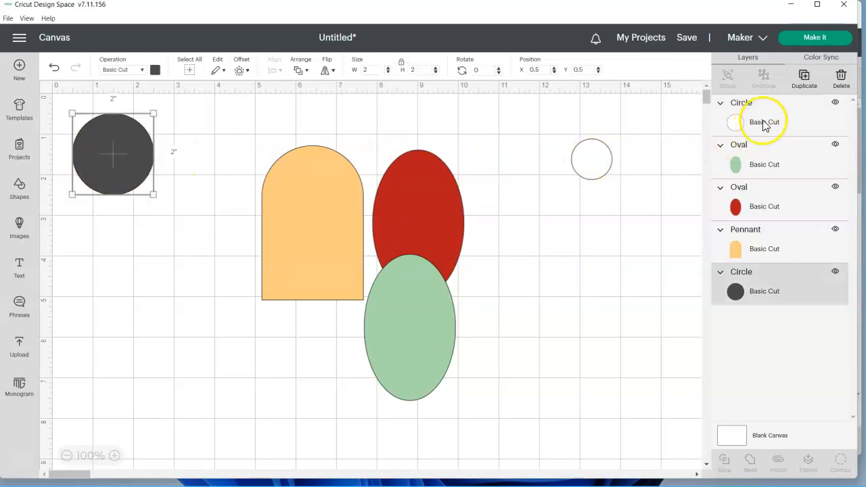
{"action": "left_click", "coordinate": [360, 69]}
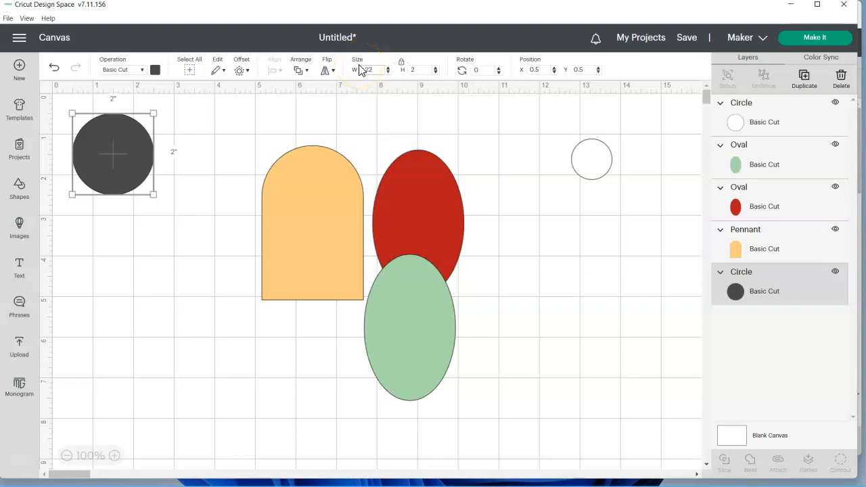
{"action": "key", "text": "Return"}
{"action": "left_click", "coordinate": [570, 229]}
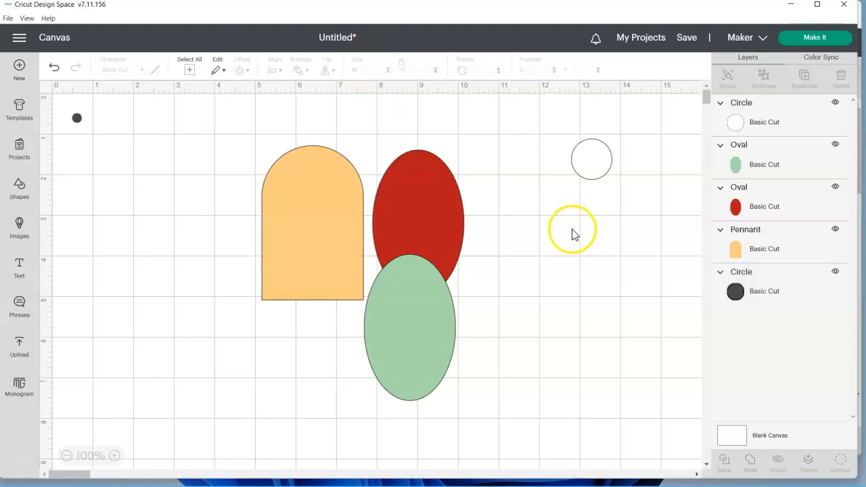
{"action": "left_click_drag", "start_coordinate": [80, 120], "coordinate": [522, 149]}
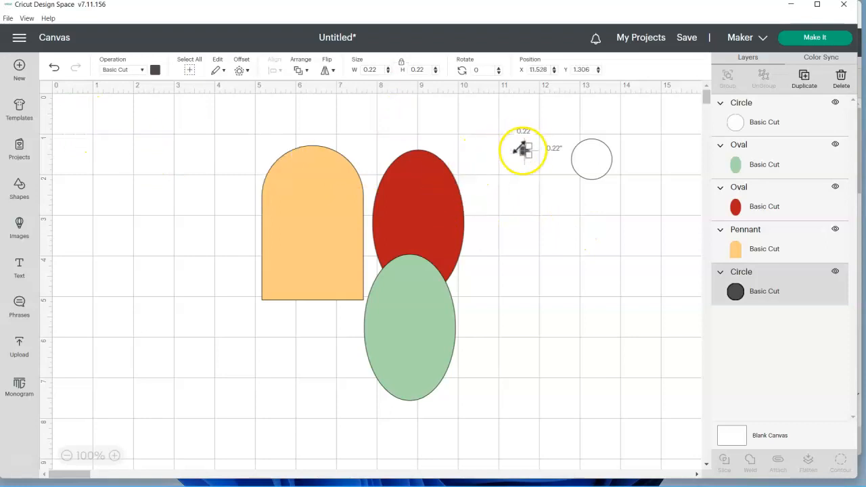
{"action": "left_click", "coordinate": [548, 201]}
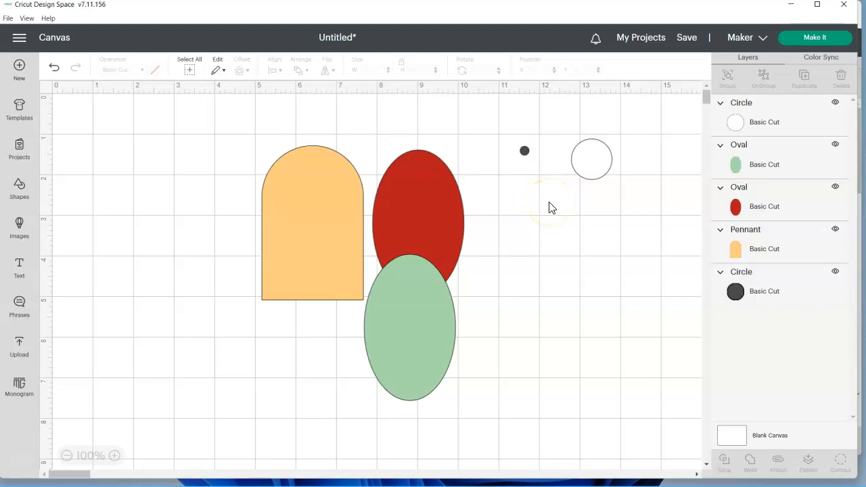
{"action": "left_click", "coordinate": [550, 207]}
{"action": "left_click", "coordinate": [535, 267]}
Step: Search all Cricut images for "christmas tree" and limit the results to free ones
{"action": "left_click", "coordinate": [19, 226]}
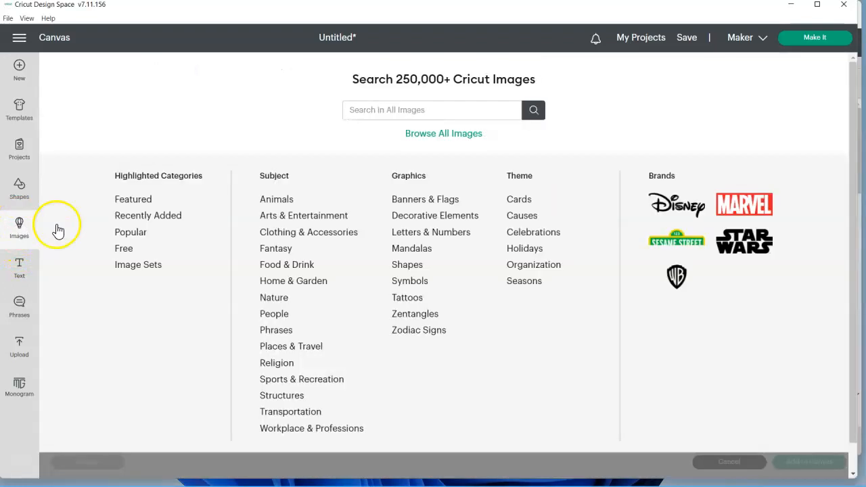
{"action": "left_click", "coordinate": [449, 135]}
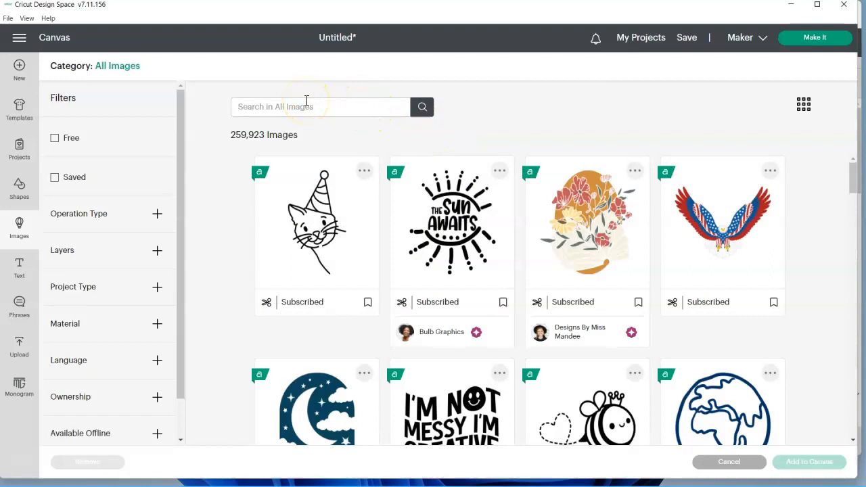
{"action": "type", "text": "chri"}
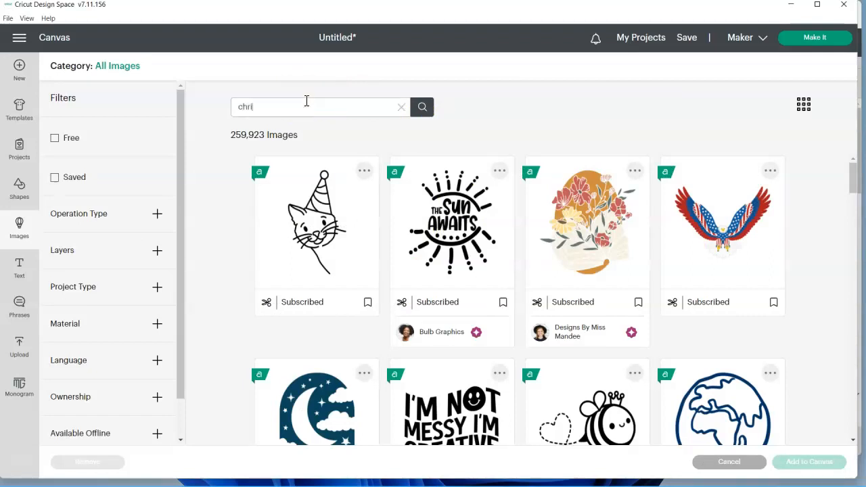
{"action": "type", "text": "stmas tree"}
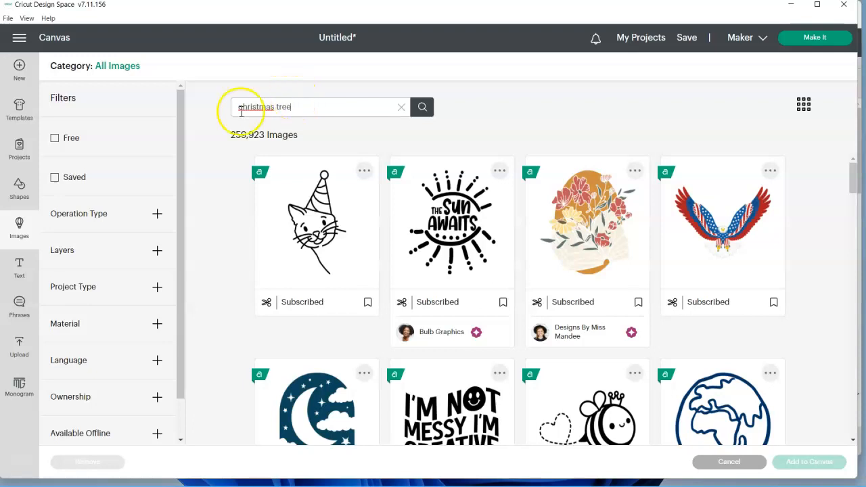
{"action": "left_click", "coordinate": [54, 138]}
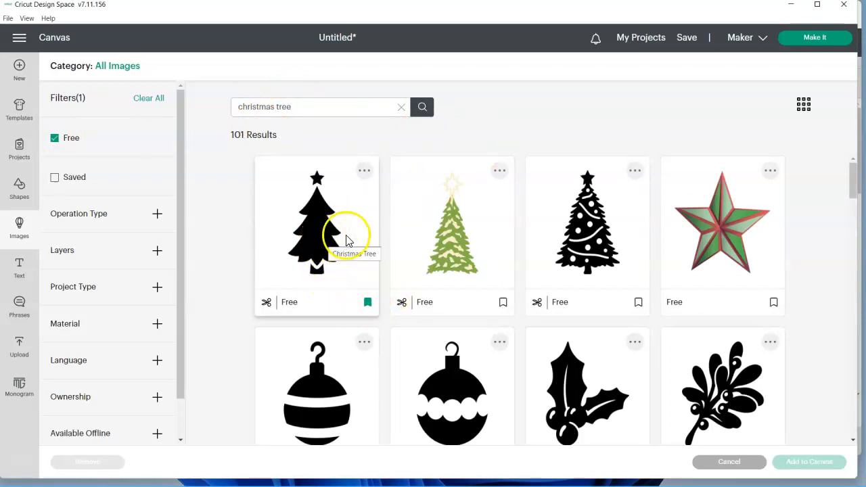
Step: Look through the free Christmas tree image results for a suitable tree design
{"action": "scroll", "coordinate": [819, 246], "scroll_direction": "down", "scroll_amount": 3}
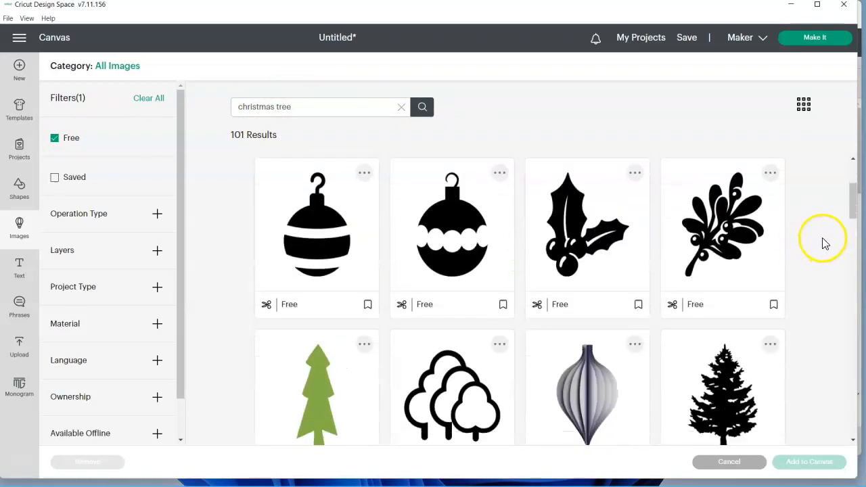
{"action": "scroll", "coordinate": [820, 245], "scroll_direction": "down", "scroll_amount": 2}
{"action": "scroll", "coordinate": [814, 241], "scroll_direction": "down", "scroll_amount": 2}
{"action": "scroll", "coordinate": [815, 242], "scroll_direction": "up", "scroll_amount": 3}
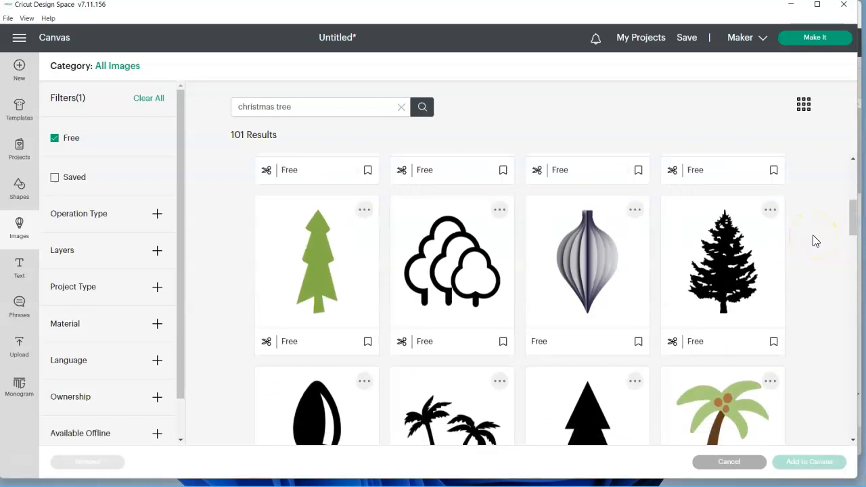
{"action": "scroll", "coordinate": [816, 240], "scroll_direction": "down", "scroll_amount": 5}
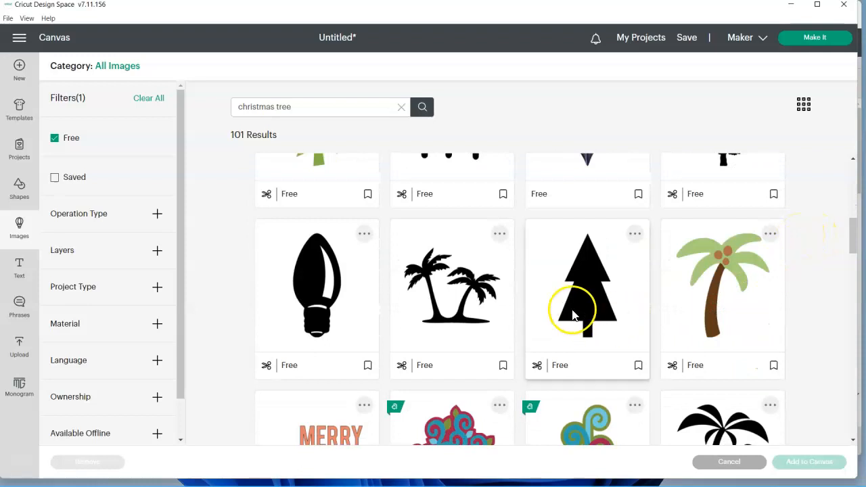
{"action": "scroll", "coordinate": [832, 295], "scroll_direction": "down", "scroll_amount": 8}
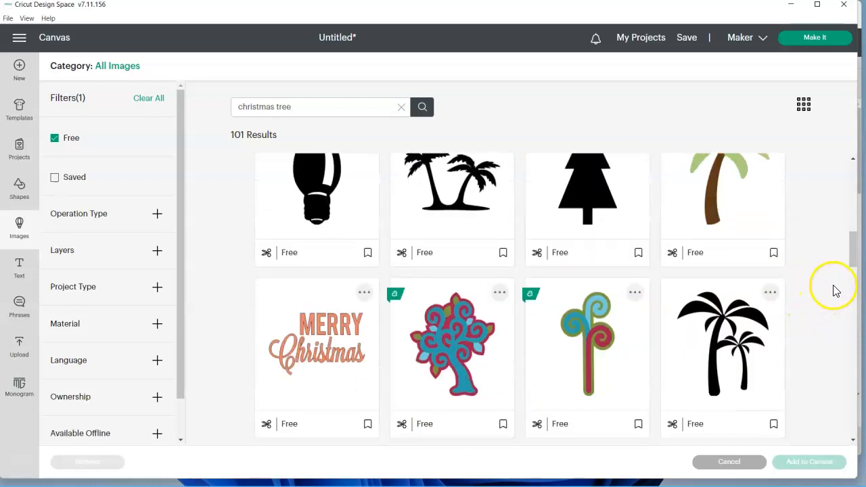
{"action": "scroll", "coordinate": [837, 291], "scroll_direction": "up", "scroll_amount": 9}
{"action": "scroll", "coordinate": [833, 290], "scroll_direction": "up", "scroll_amount": 4}
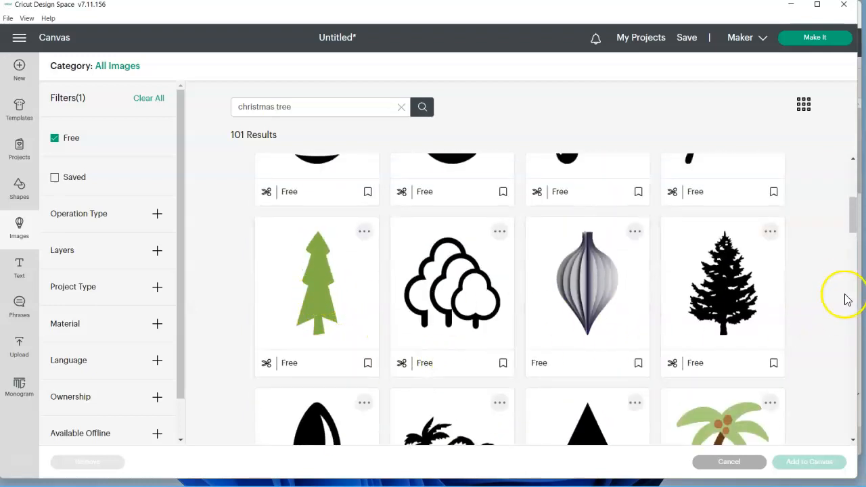
{"action": "scroll", "coordinate": [831, 293], "scroll_direction": "up", "scroll_amount": 4}
{"action": "scroll", "coordinate": [832, 293], "scroll_direction": "up", "scroll_amount": 2}
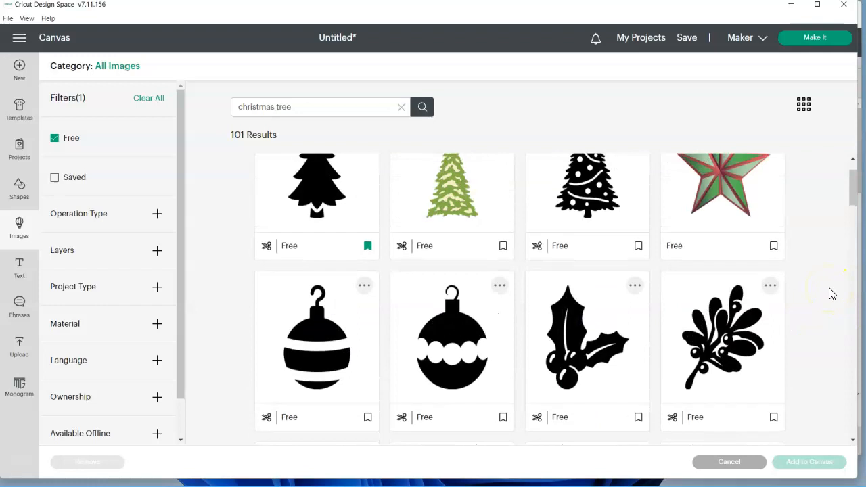
{"action": "scroll", "coordinate": [831, 294], "scroll_direction": "up", "scroll_amount": 1}
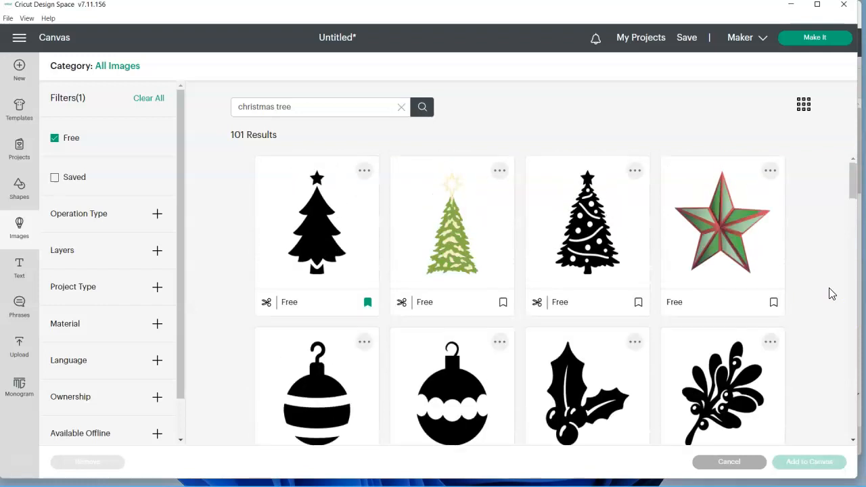
{"action": "scroll", "coordinate": [832, 293], "scroll_direction": "down", "scroll_amount": 20}
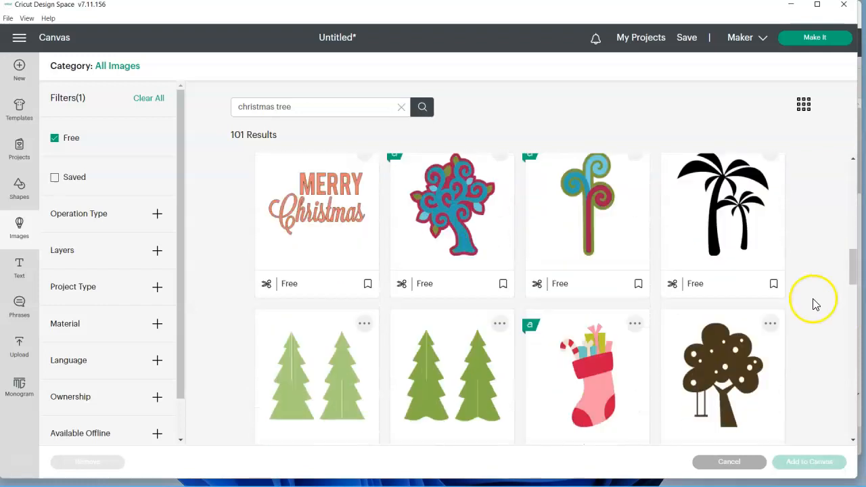
{"action": "scroll", "coordinate": [824, 295], "scroll_direction": "down", "scroll_amount": 3}
{"action": "scroll", "coordinate": [823, 295], "scroll_direction": "down", "scroll_amount": 3}
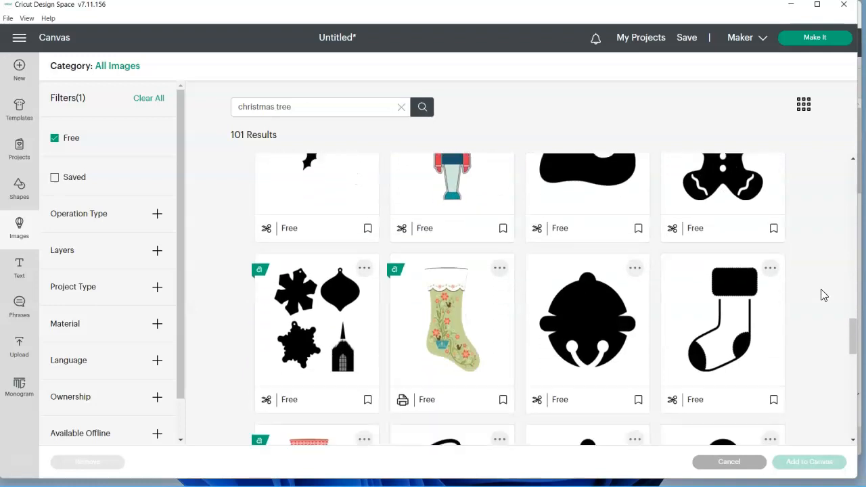
{"action": "scroll", "coordinate": [823, 295], "scroll_direction": "up", "scroll_amount": 5}
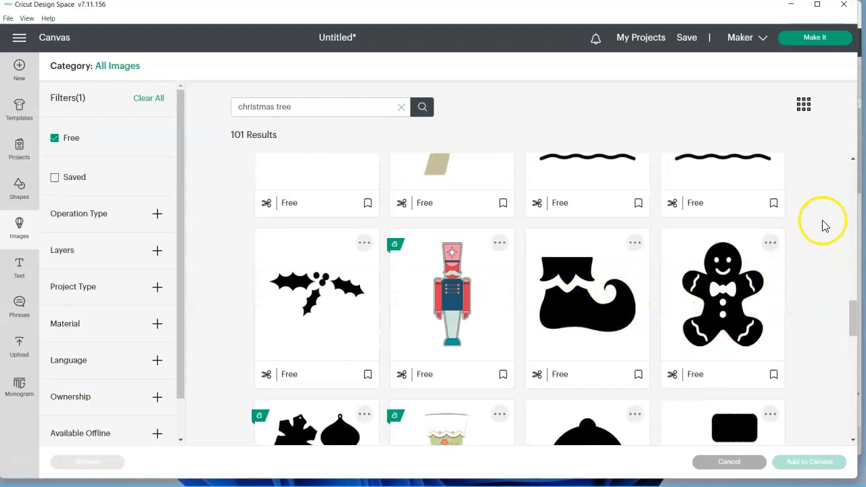
{"action": "scroll", "coordinate": [831, 218], "scroll_direction": "down", "scroll_amount": 5}
{"action": "scroll", "coordinate": [831, 217], "scroll_direction": "up", "scroll_amount": 5}
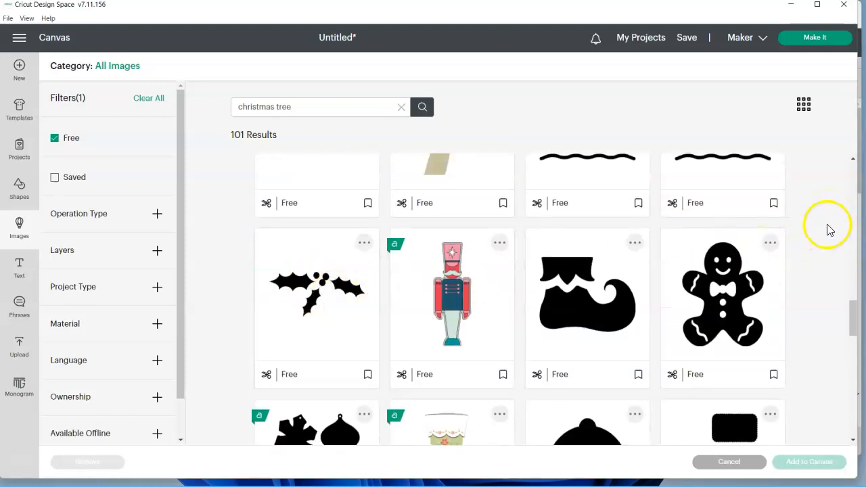
{"action": "scroll", "coordinate": [827, 228], "scroll_direction": "down", "scroll_amount": 10}
{"action": "scroll", "coordinate": [827, 230], "scroll_direction": "down", "scroll_amount": 10}
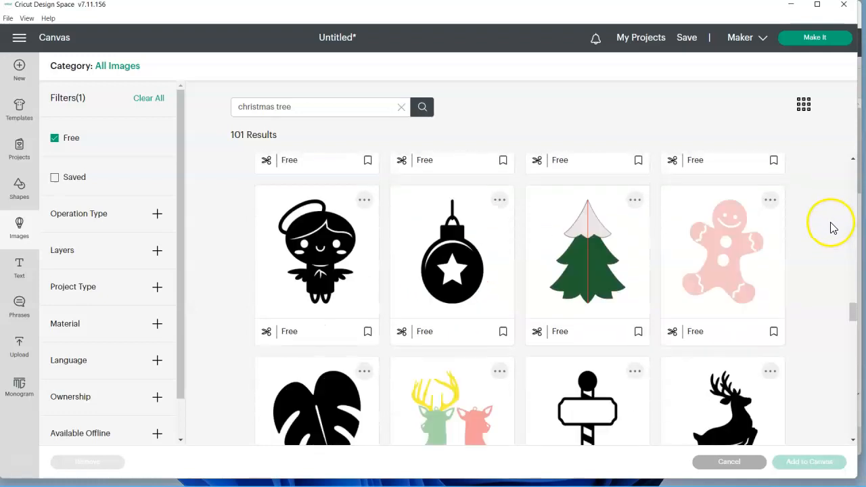
{"action": "scroll", "coordinate": [827, 237], "scroll_direction": "up", "scroll_amount": 12}
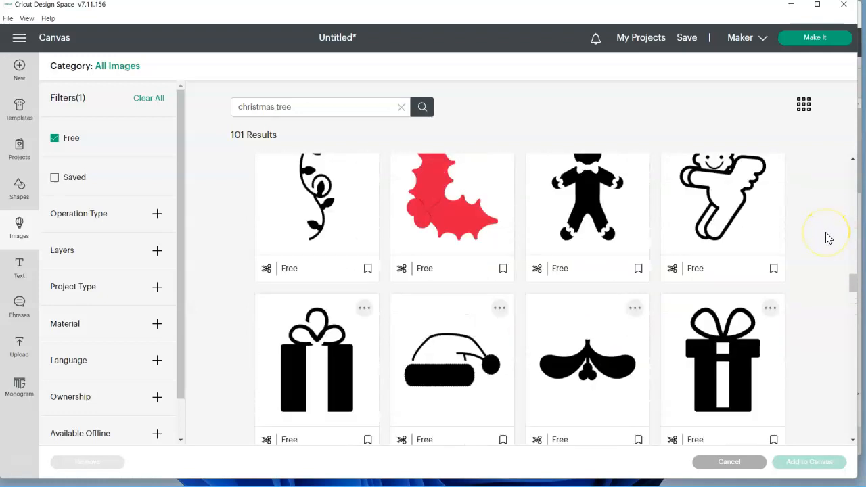
{"action": "scroll", "coordinate": [827, 239], "scroll_direction": "up", "scroll_amount": 10}
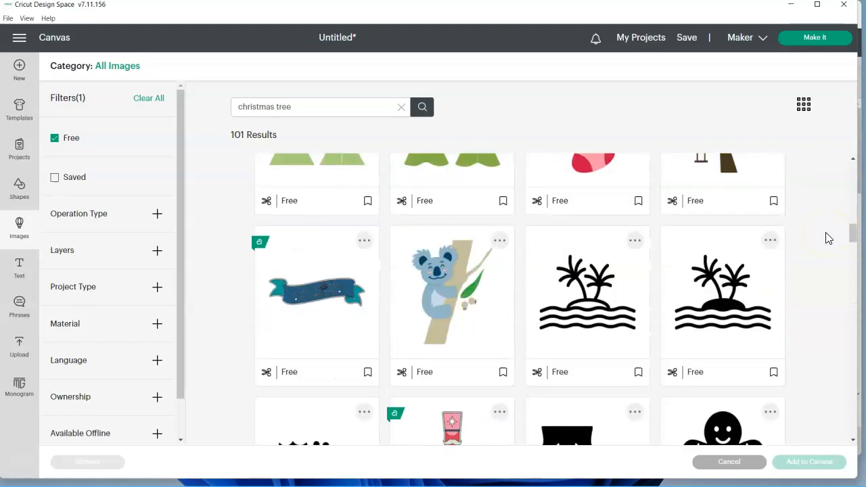
Step: Add the plain black Christmas tree topped with a star, the first search result, to the canvas
{"action": "scroll", "coordinate": [829, 239], "scroll_direction": "up", "scroll_amount": 3}
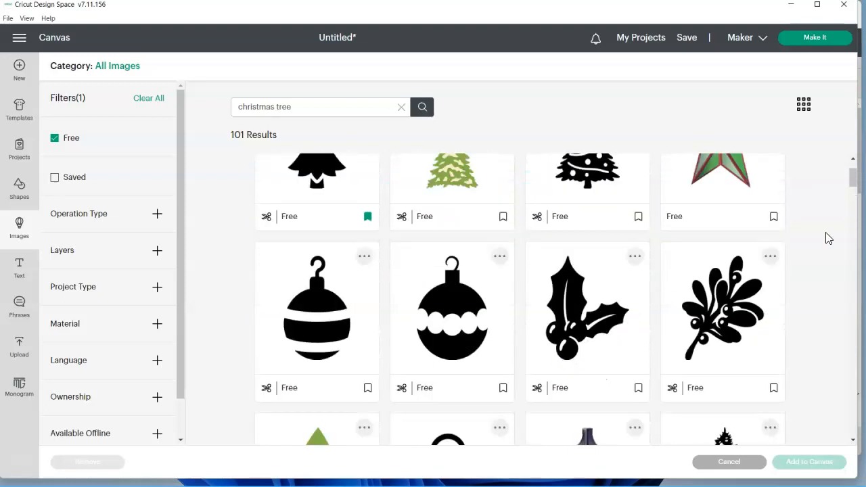
{"action": "left_click", "coordinate": [333, 225]}
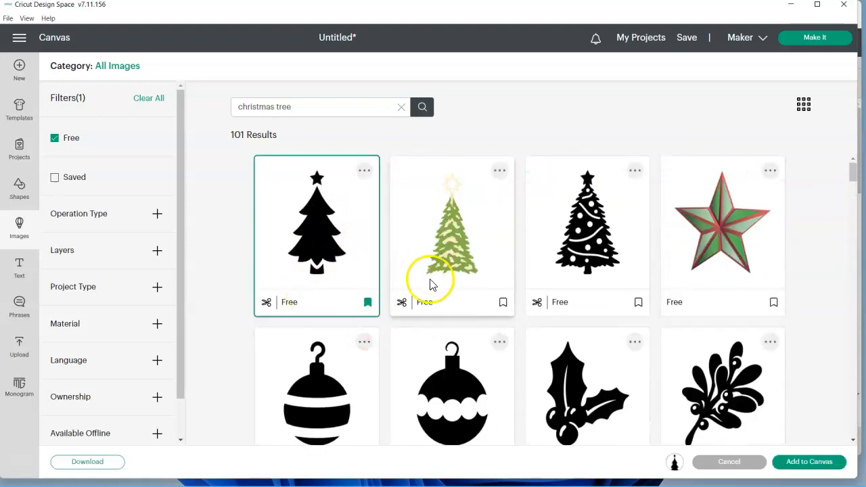
{"action": "left_click", "coordinate": [795, 467]}
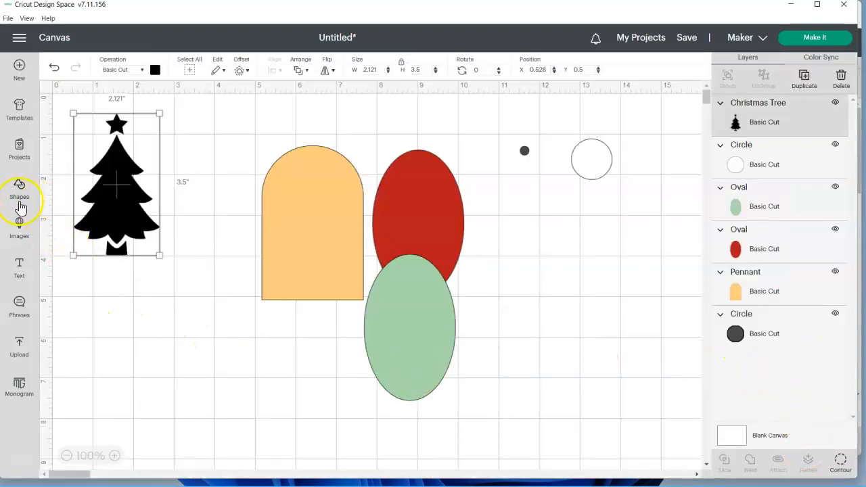
Step: Search the free Cricut images for "snowflake"
{"action": "left_click", "coordinate": [23, 228]}
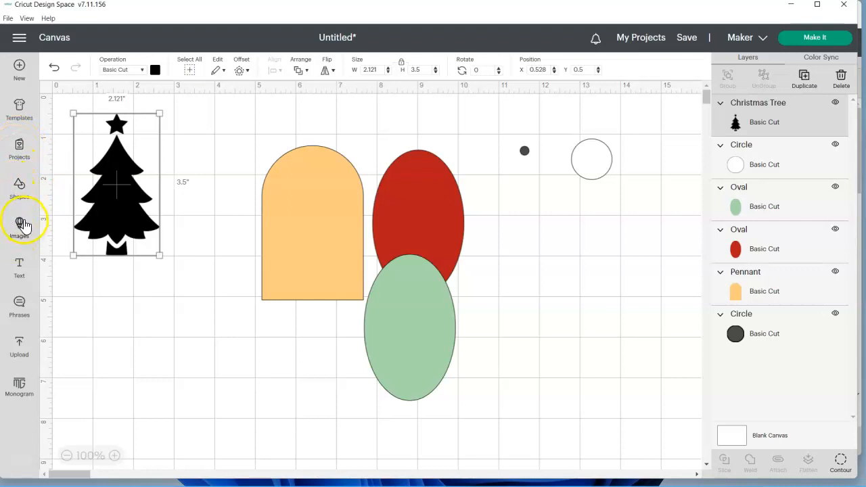
{"action": "triple_click", "coordinate": [307, 113]}
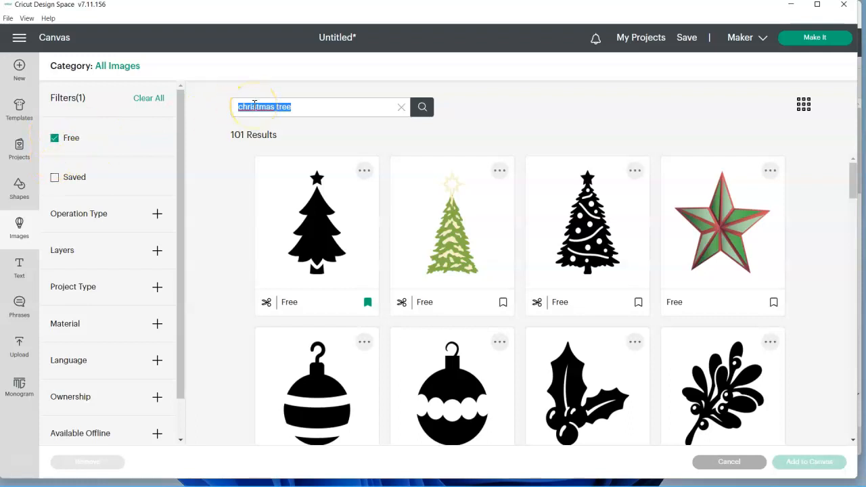
{"action": "type", "text": "snowflake"}
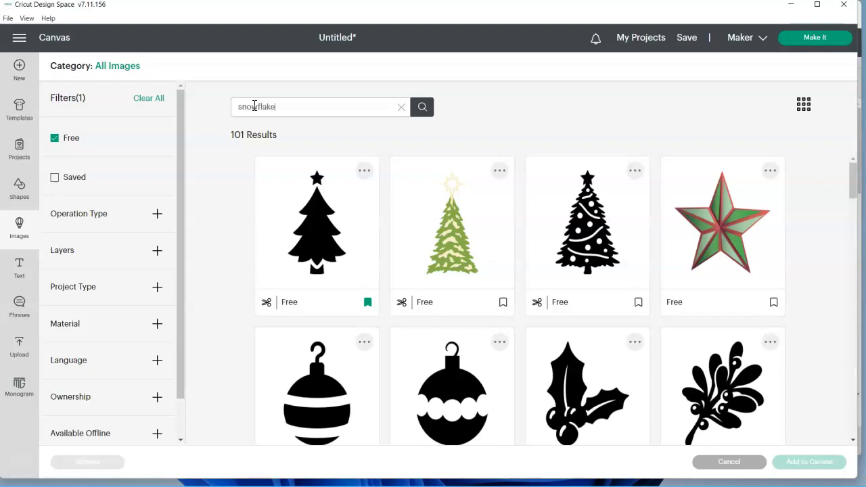
{"action": "key", "text": "Return"}
Step: Add the first light blue snowflake to the canvas and place it below the Christmas tree at about X 0.4, Y 4.5
{"action": "left_click", "coordinate": [319, 233]}
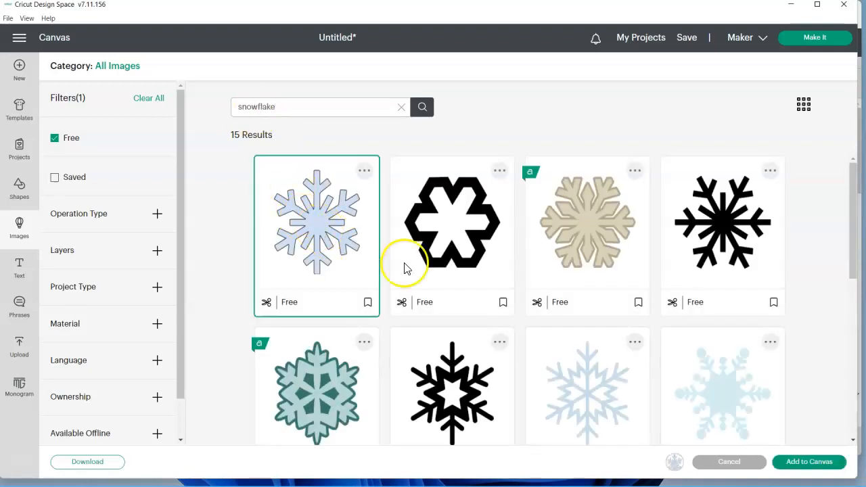
{"action": "left_click", "coordinate": [790, 464]}
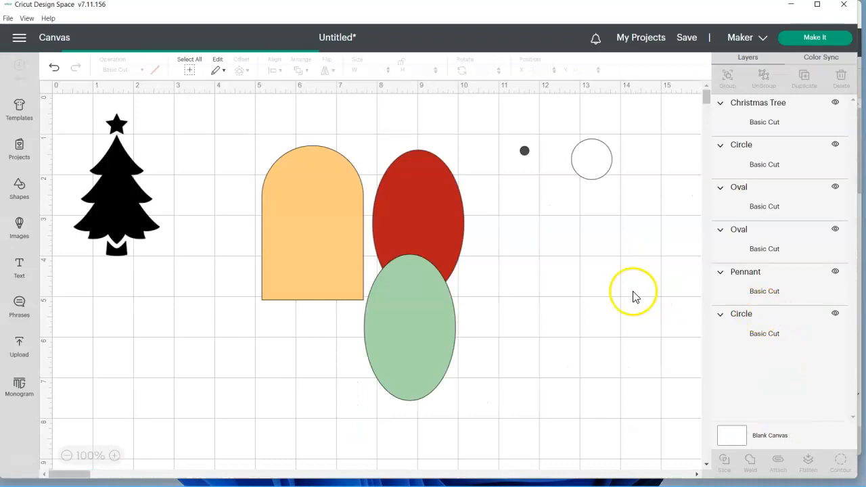
{"action": "left_click_drag", "start_coordinate": [178, 242], "coordinate": [162, 373]}
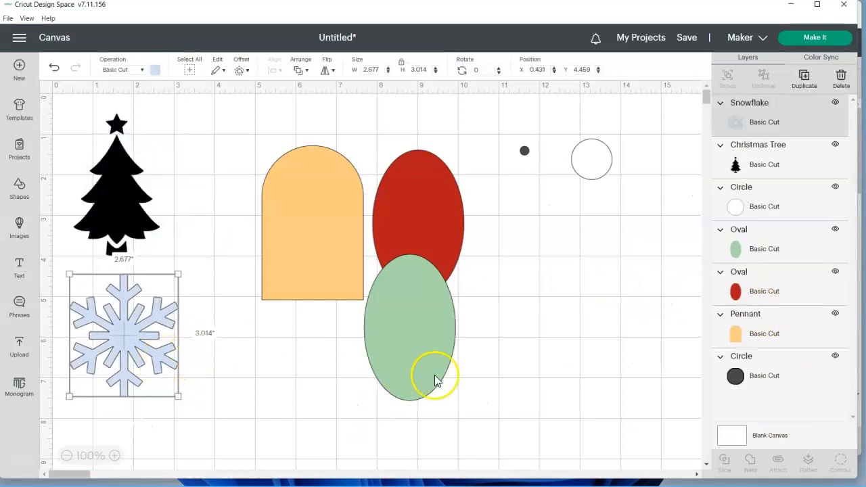
Step: Center the pennant, both ovals and the small dark circle horizontally on each other, and align them to the top
{"action": "left_click", "coordinate": [558, 303]}
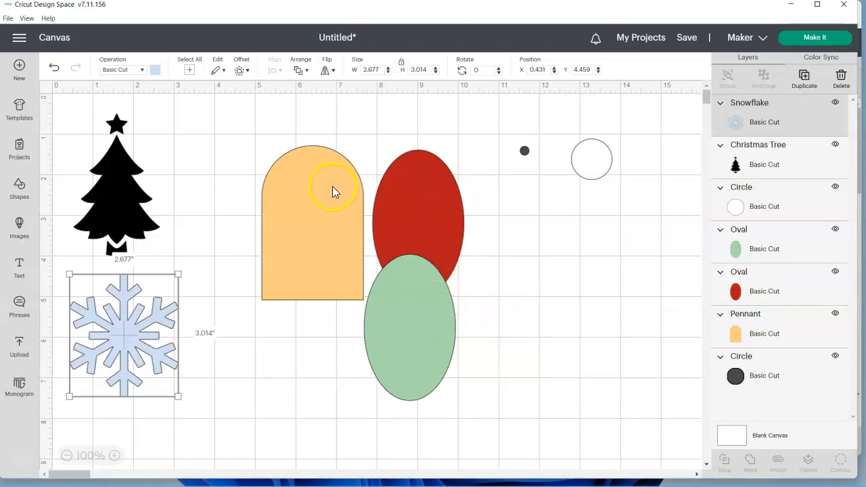
{"action": "left_click_drag", "start_coordinate": [232, 107], "coordinate": [554, 432]}
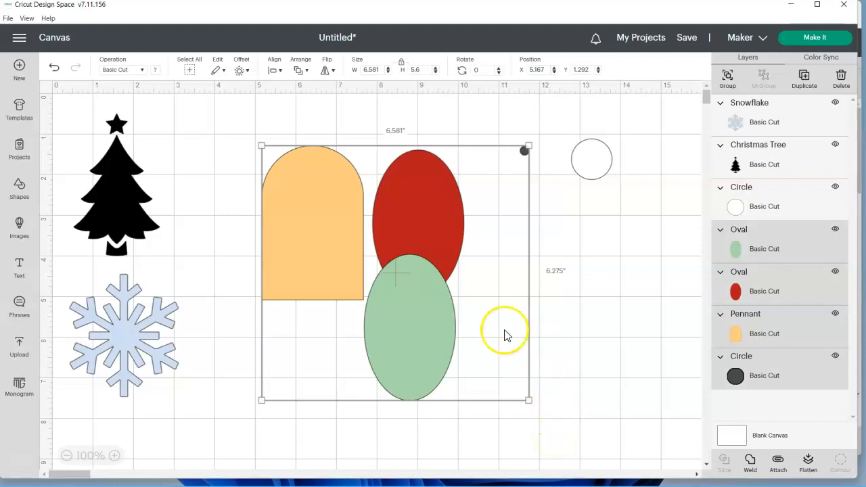
{"action": "left_click", "coordinate": [276, 71]}
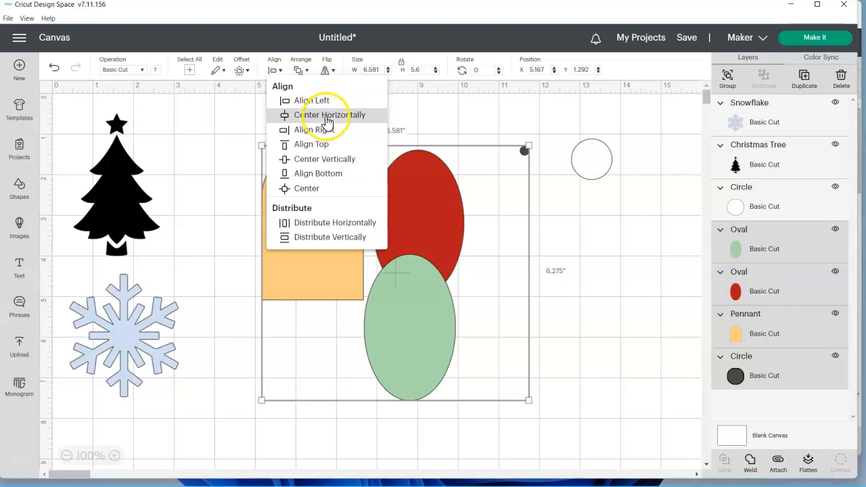
{"action": "left_click", "coordinate": [327, 116]}
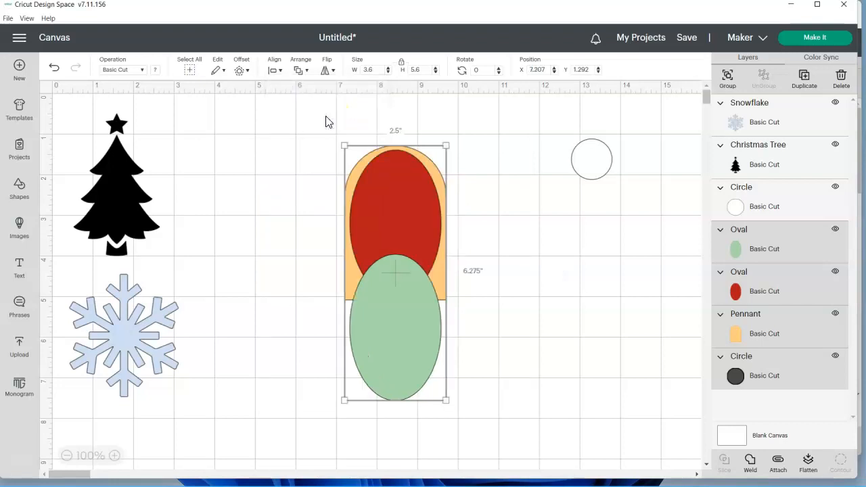
{"action": "left_click", "coordinate": [281, 71]}
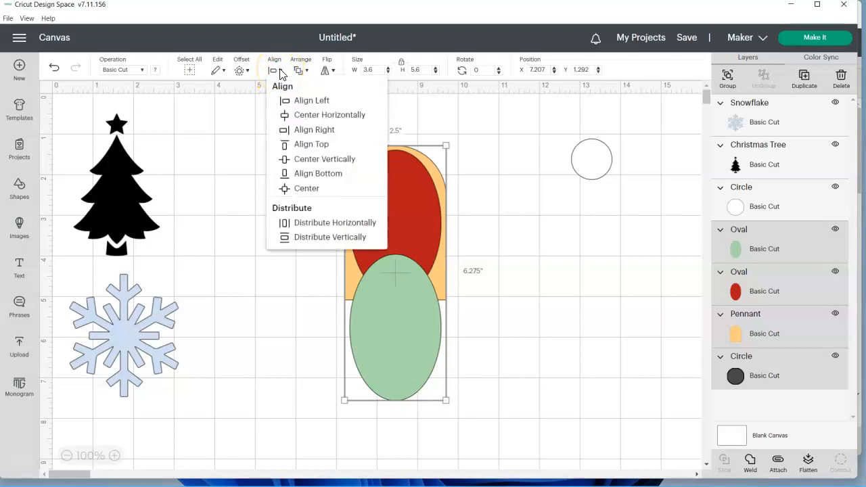
{"action": "left_click", "coordinate": [312, 144]}
{"action": "left_click", "coordinate": [548, 254]}
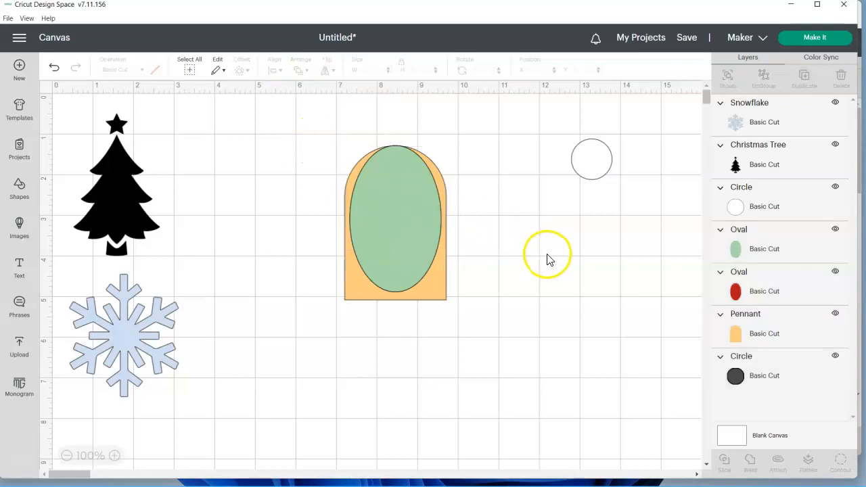
Step: Move the small dark circle to the front of the layer order and the red oval above the green oval
{"action": "left_click", "coordinate": [782, 380]}
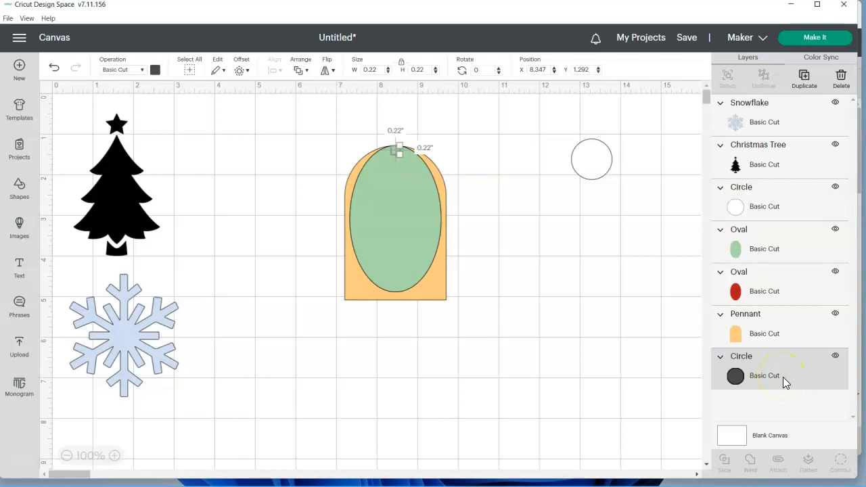
{"action": "left_click_drag", "start_coordinate": [783, 377], "coordinate": [781, 102]}
{"action": "left_click", "coordinate": [506, 276]}
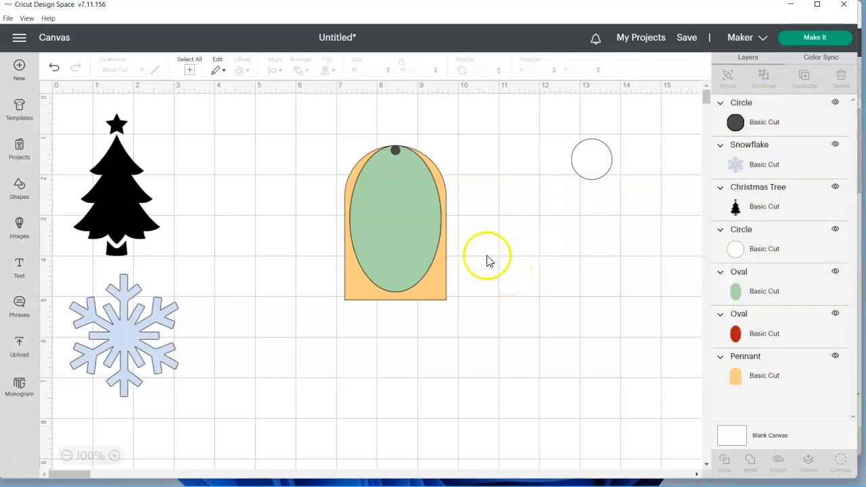
{"action": "left_click", "coordinate": [786, 335]}
{"action": "left_click_drag", "start_coordinate": [786, 336], "coordinate": [775, 269]}
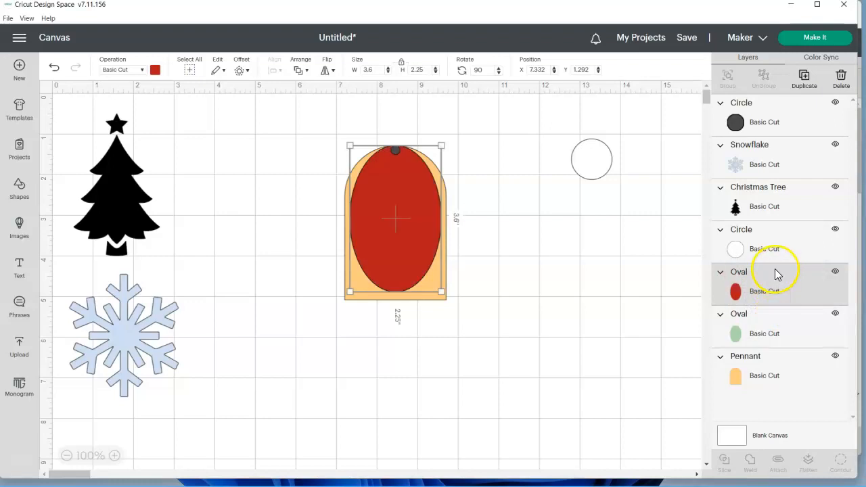
{"action": "left_click", "coordinate": [584, 296]}
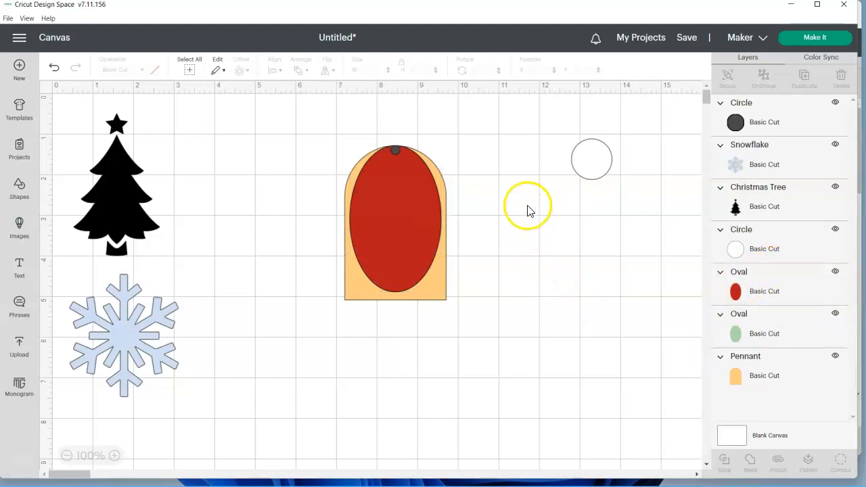
Step: Lower the small dark circle slightly inside the red oval to Y 1.422
{"action": "left_click", "coordinate": [394, 149]}
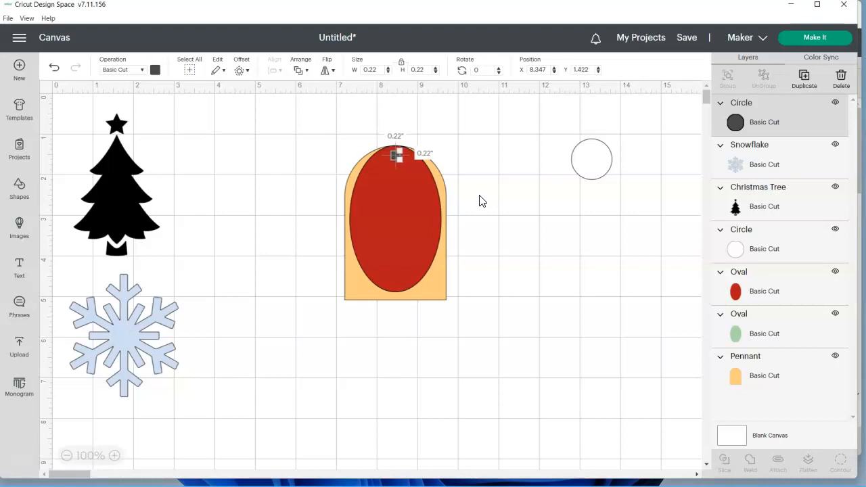
{"action": "left_click", "coordinate": [481, 201]}
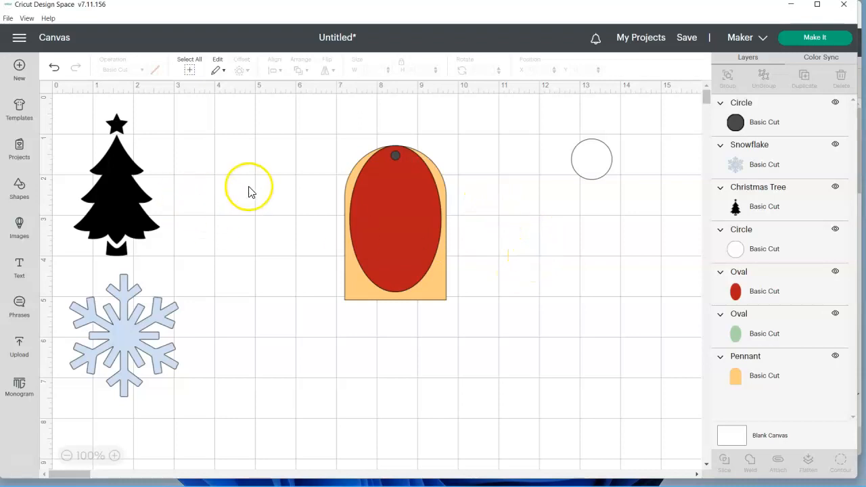
Step: Shrink the Christmas tree to about 1.48 by 2.45 inches and place it in the middle of the red oval
{"action": "left_click_drag", "start_coordinate": [155, 251], "coordinate": [552, 337]}
{"action": "left_click_drag", "start_coordinate": [534, 301], "coordinate": [410, 238]}
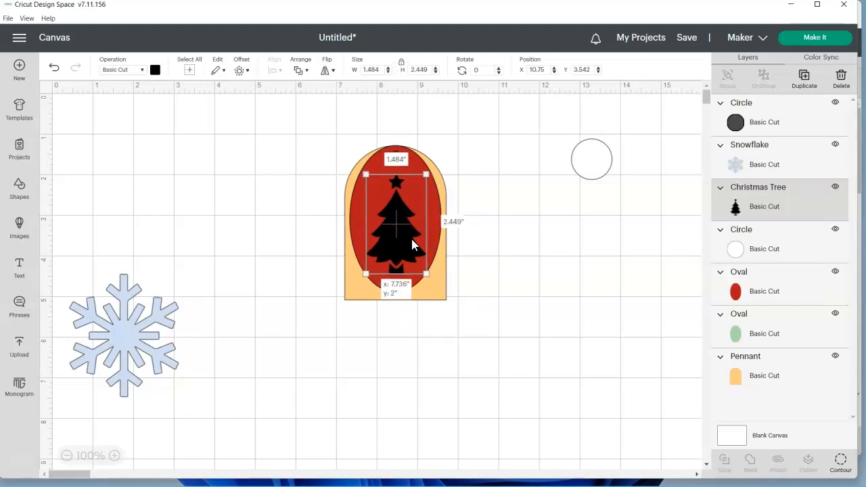
{"action": "left_click", "coordinate": [532, 253]}
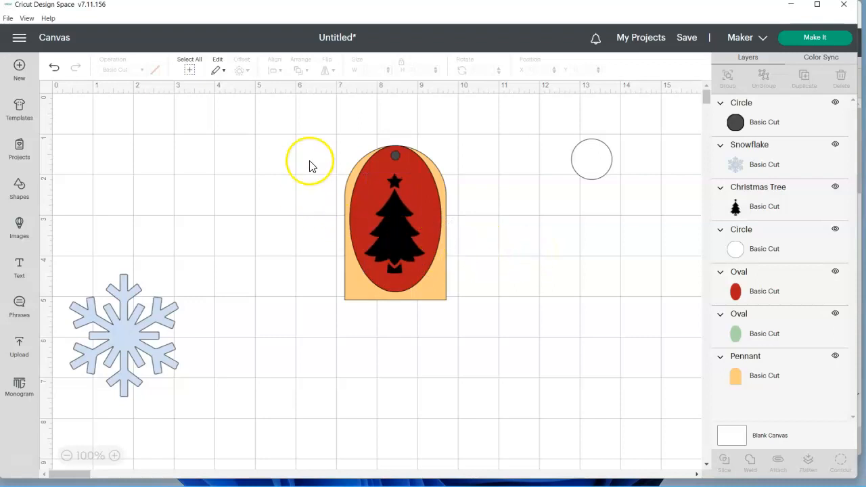
Step: Center the Christmas tree horizontally with the small dark circle, both ovals and the pennant
{"action": "left_click_drag", "start_coordinate": [302, 100], "coordinate": [508, 351]}
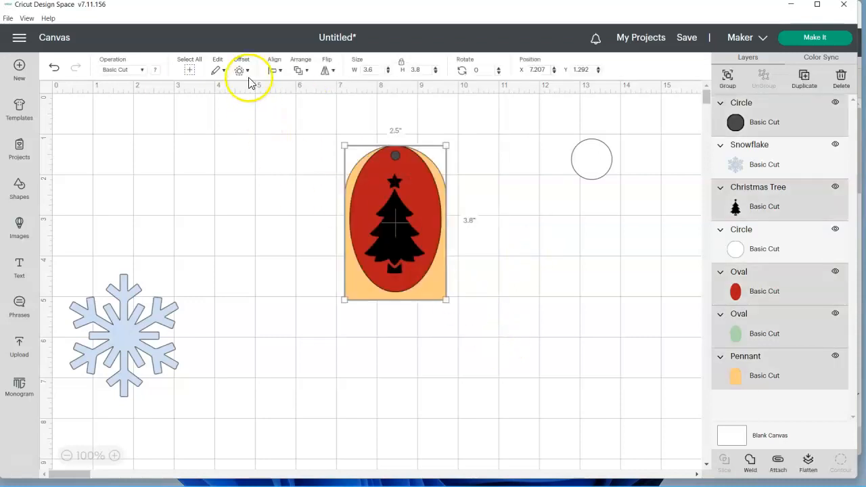
{"action": "left_click", "coordinate": [279, 71]}
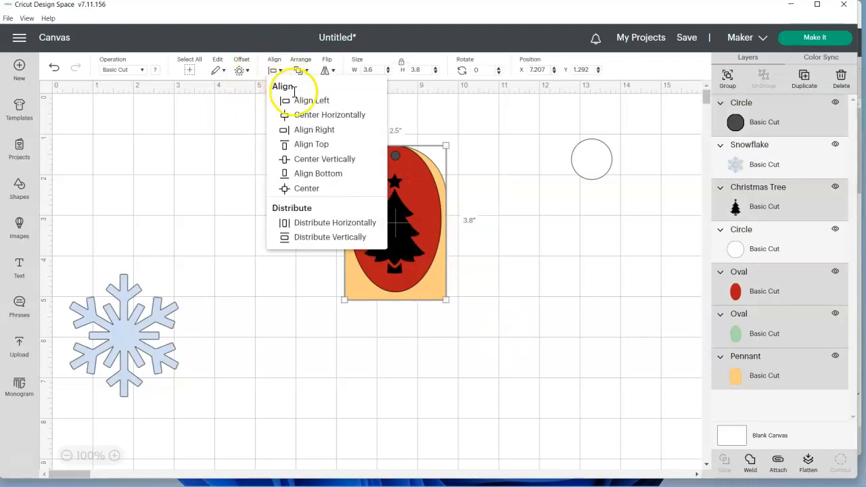
{"action": "left_click", "coordinate": [318, 117]}
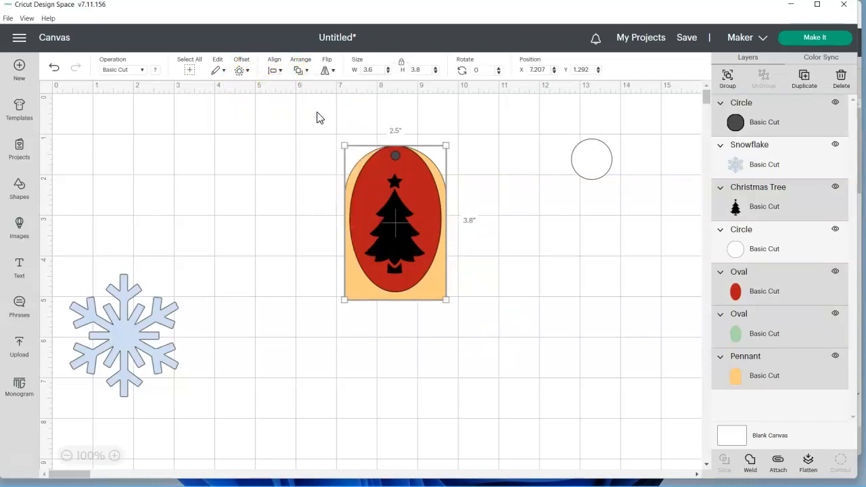
{"action": "left_click", "coordinate": [524, 235]}
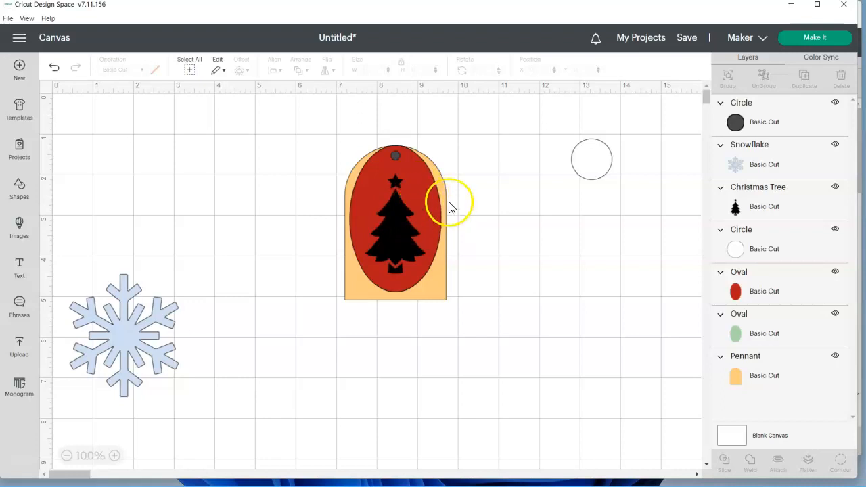
Step: Slice the Christmas tree out of the red oval
{"action": "left_click", "coordinate": [755, 293]}
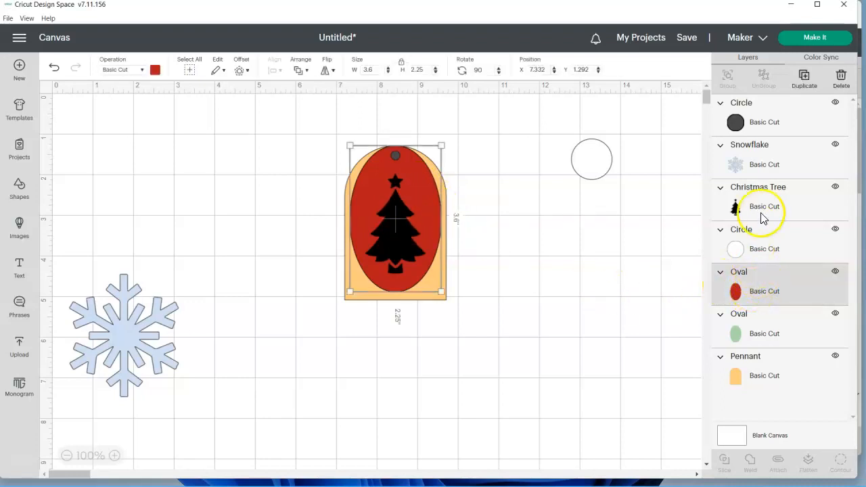
{"action": "left_click_drag", "start_coordinate": [768, 209], "coordinate": [775, 289]}
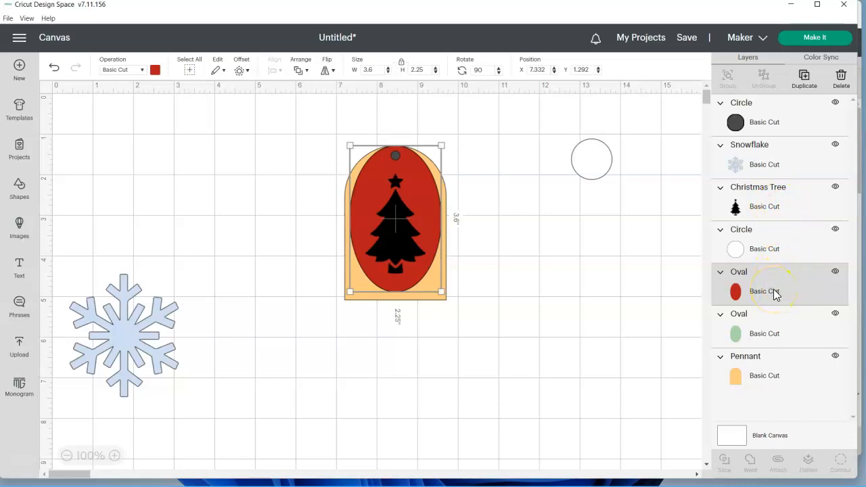
{"action": "left_click", "coordinate": [785, 203], "text": "shift"}
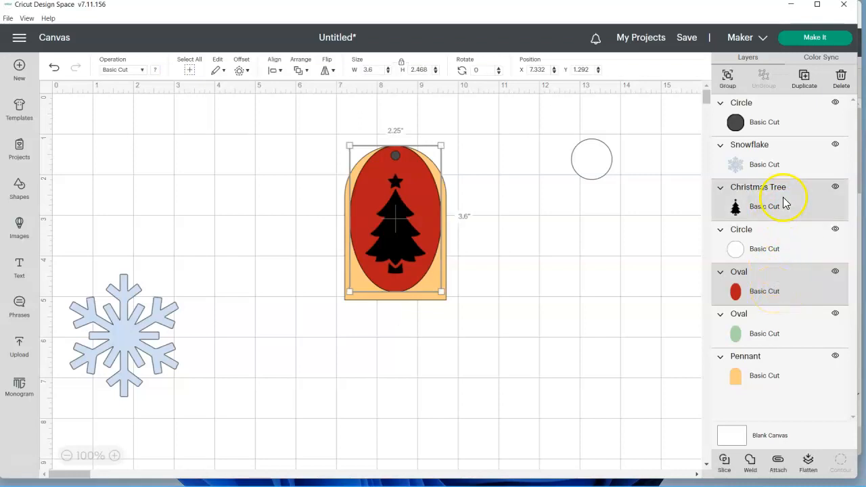
{"action": "left_click", "coordinate": [724, 462]}
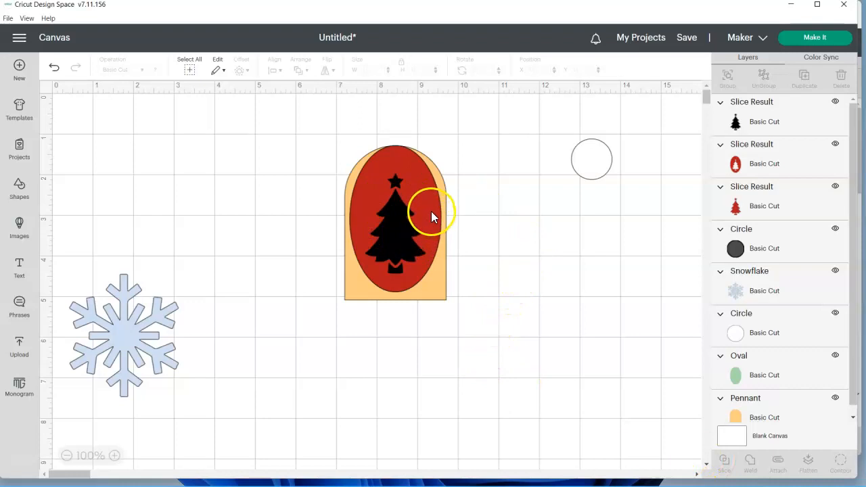
{"action": "left_click_drag", "start_coordinate": [431, 211], "coordinate": [488, 328]}
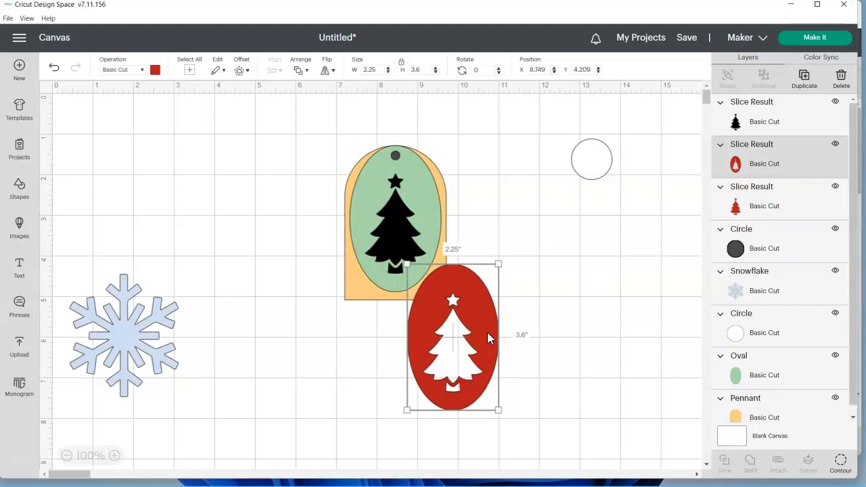
{"action": "left_click", "coordinate": [54, 68]}
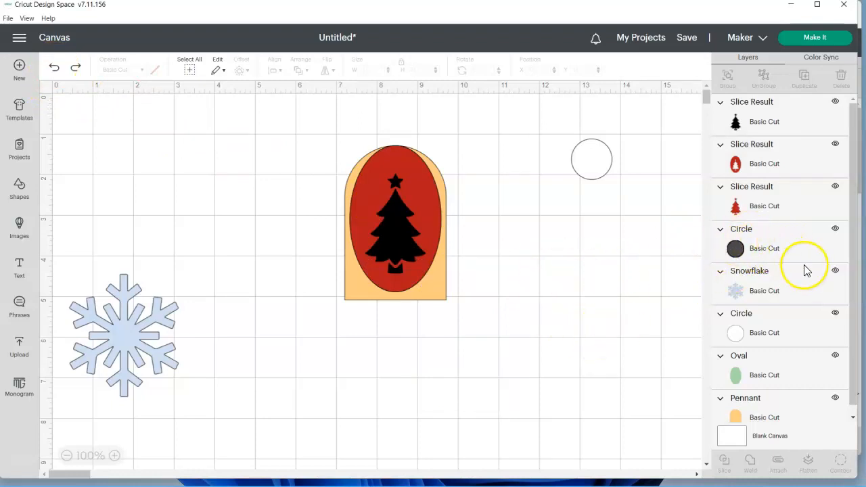
Step: Delete the black and red tree pieces left from the slice, keeping the red oval with the tree cutout
{"action": "left_click", "coordinate": [768, 205]}
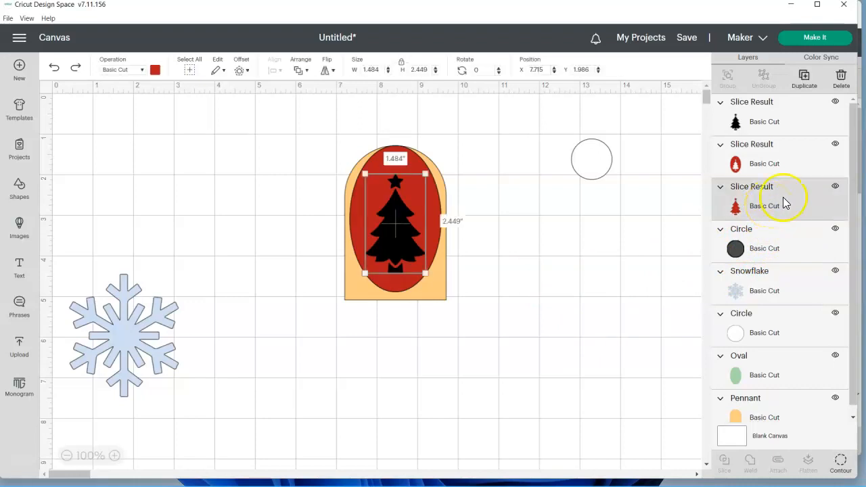
{"action": "left_click", "coordinate": [764, 121], "text": "shift"}
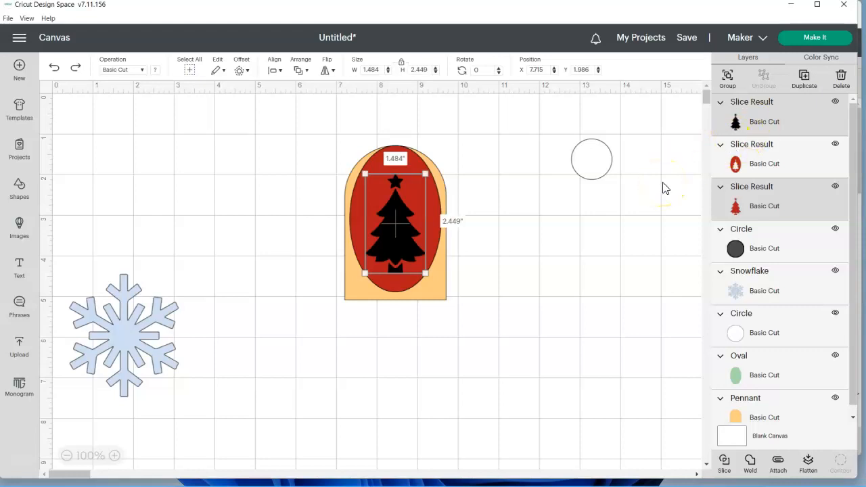
{"action": "key", "text": "Delete"}
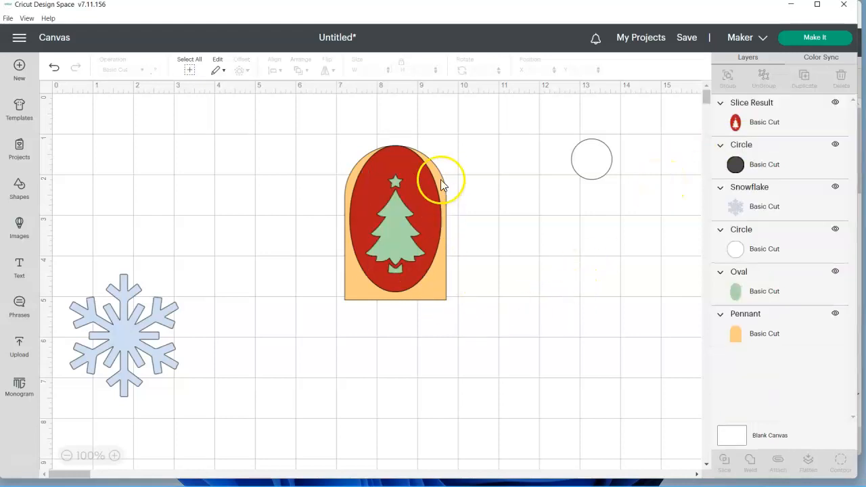
{"action": "left_click_drag", "start_coordinate": [427, 217], "coordinate": [462, 259]}
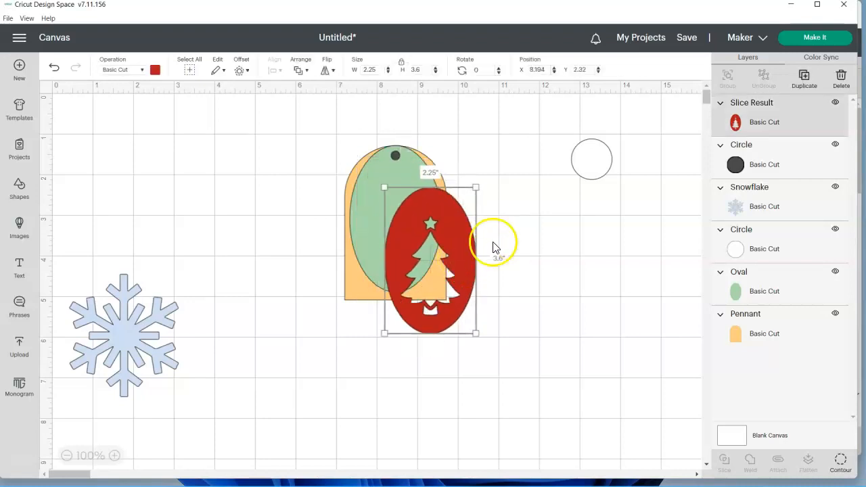
{"action": "left_click", "coordinate": [54, 68]}
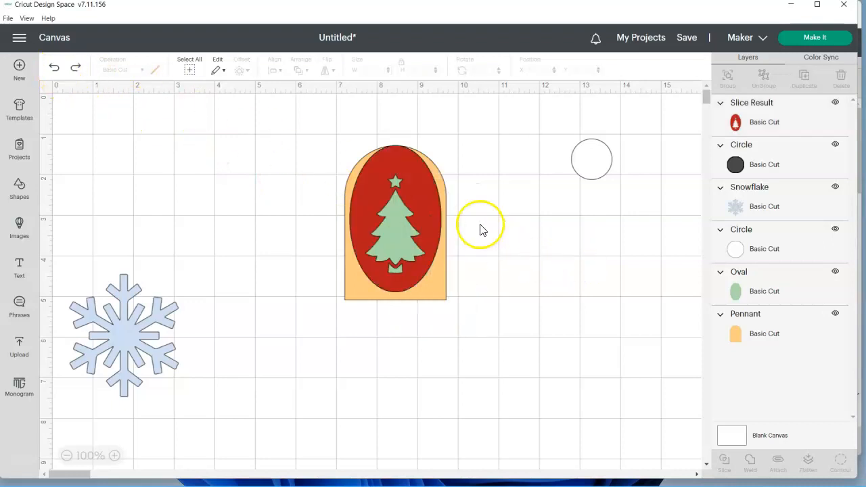
Step: Bring the small dark circle back to the front, above the sliced red oval
{"action": "left_click", "coordinate": [788, 173]}
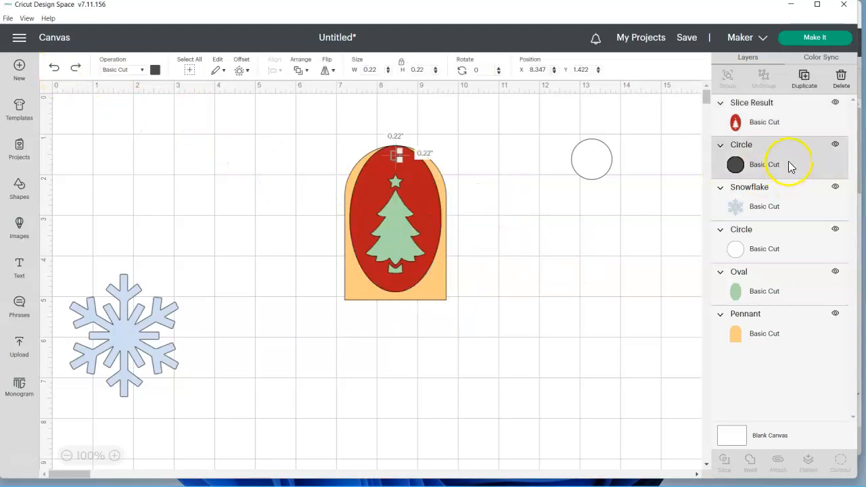
{"action": "left_click_drag", "start_coordinate": [789, 171], "coordinate": [788, 102]}
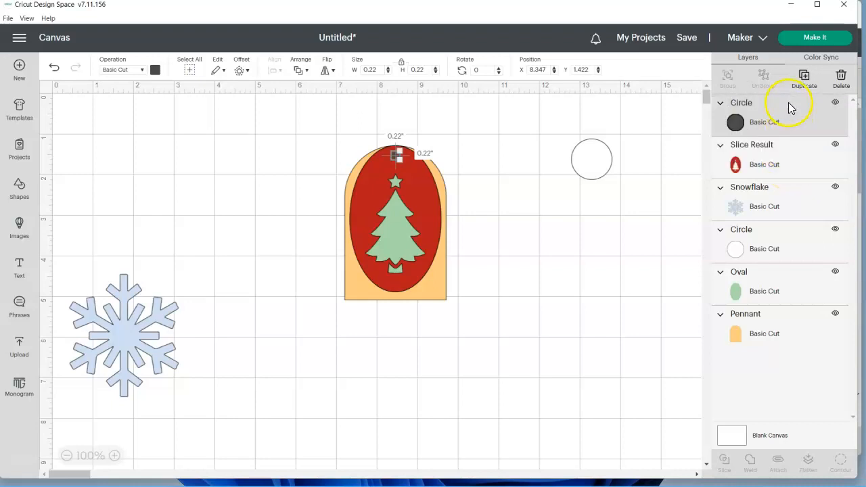
{"action": "left_click", "coordinate": [561, 237]}
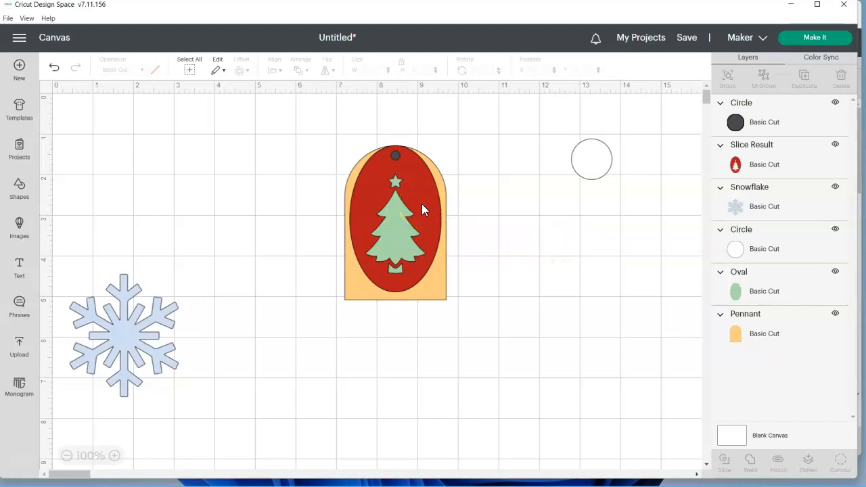
Step: Slice the small dark circle out of the red oval with the tree cutout
{"action": "left_click", "coordinate": [397, 155]}
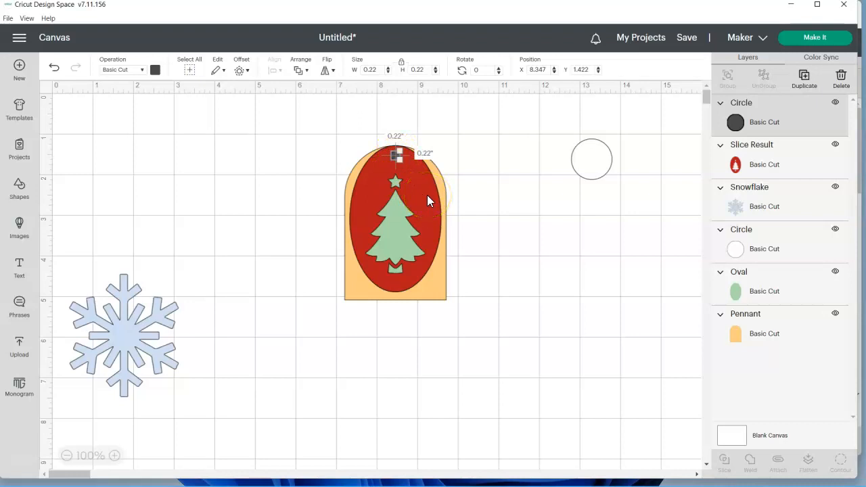
{"action": "left_click", "coordinate": [786, 166], "text": "shift"}
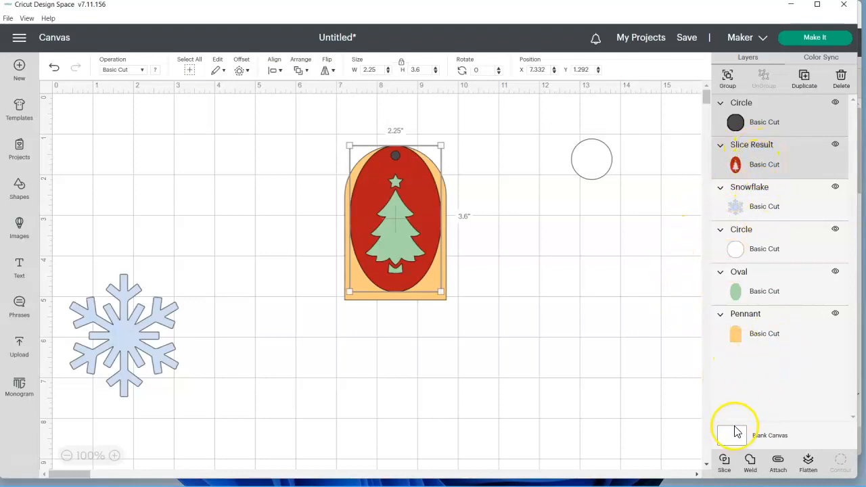
{"action": "left_click", "coordinate": [724, 463]}
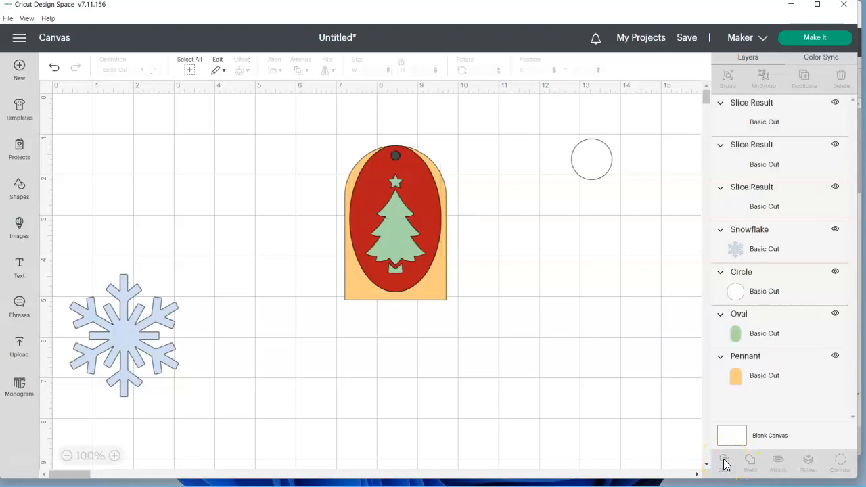
Step: Move the red oval with the tree cutout aside and slice the small dark circle out of the green oval
{"action": "left_click_drag", "start_coordinate": [429, 219], "coordinate": [217, 210]}
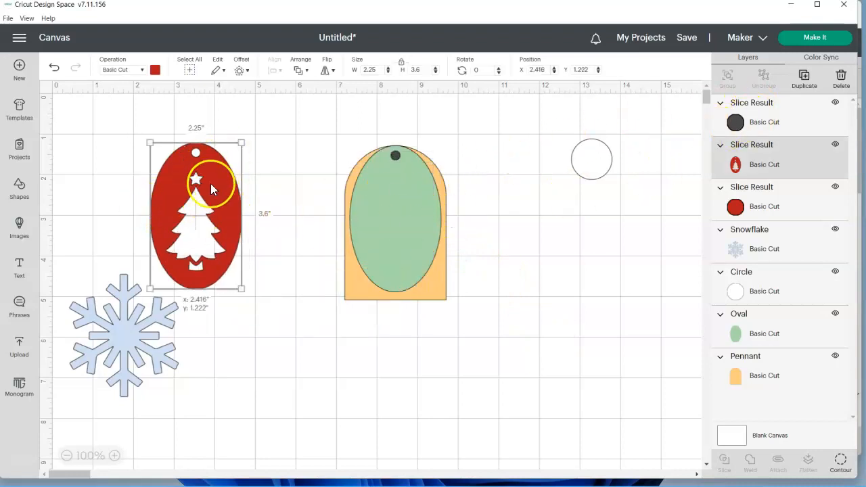
{"action": "left_click_drag", "start_coordinate": [211, 184], "coordinate": [248, 174]}
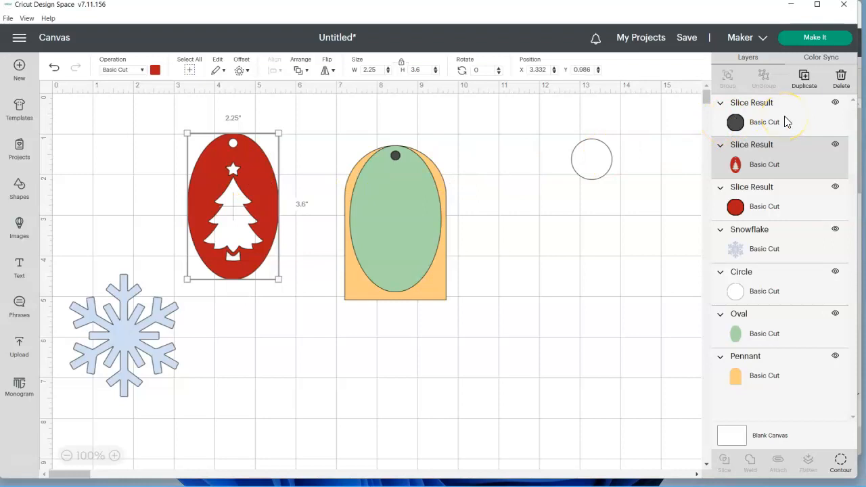
{"action": "left_click", "coordinate": [787, 122]}
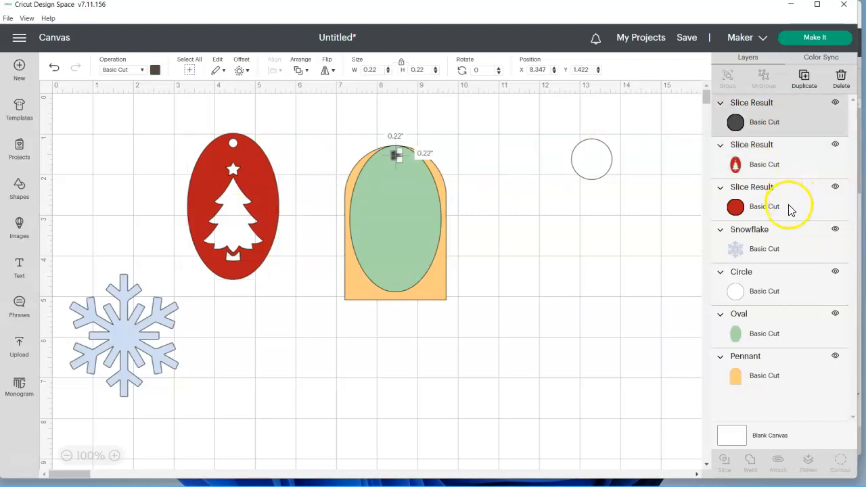
{"action": "left_click", "coordinate": [775, 333], "text": "shift"}
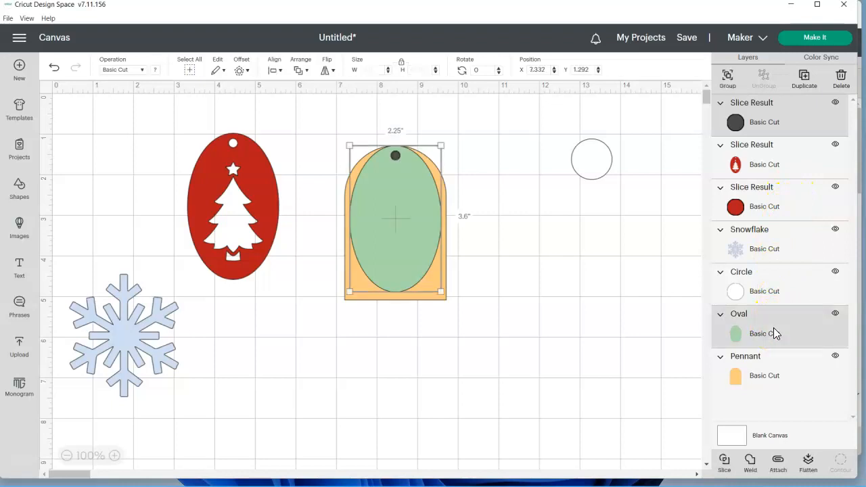
{"action": "left_click", "coordinate": [724, 463]}
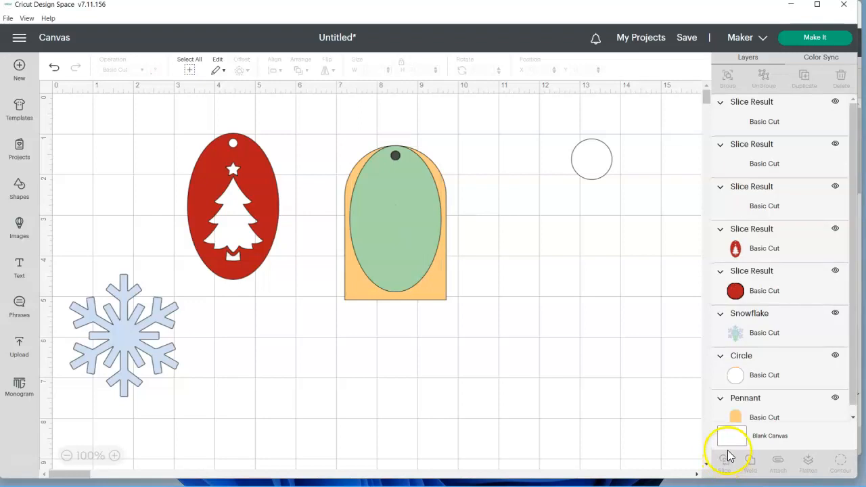
Step: Move the green oval aside and slice the small dark circle out of the pennant
{"action": "left_click", "coordinate": [392, 215]}
{"action": "left_click_drag", "start_coordinate": [392, 216], "coordinate": [290, 206]}
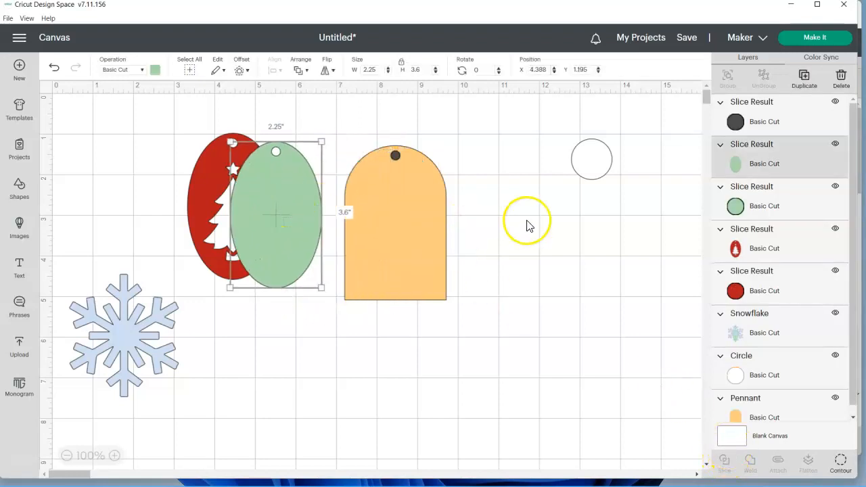
{"action": "left_click", "coordinate": [778, 122]}
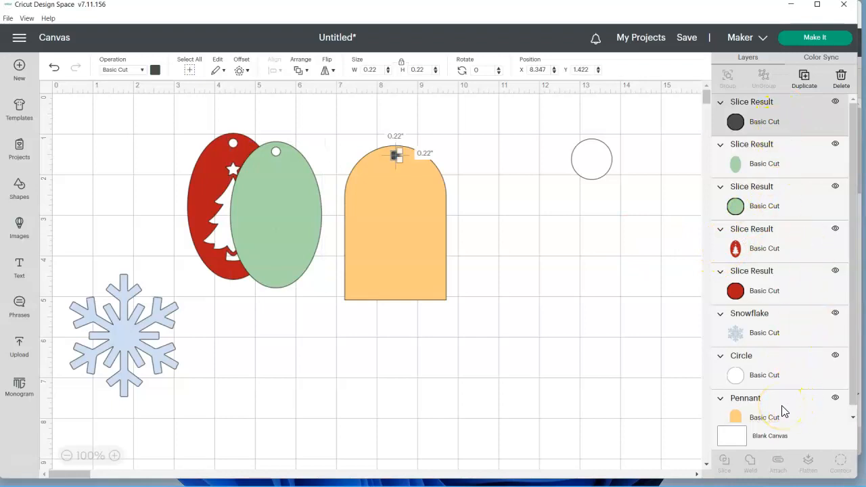
{"action": "left_click", "coordinate": [724, 464]}
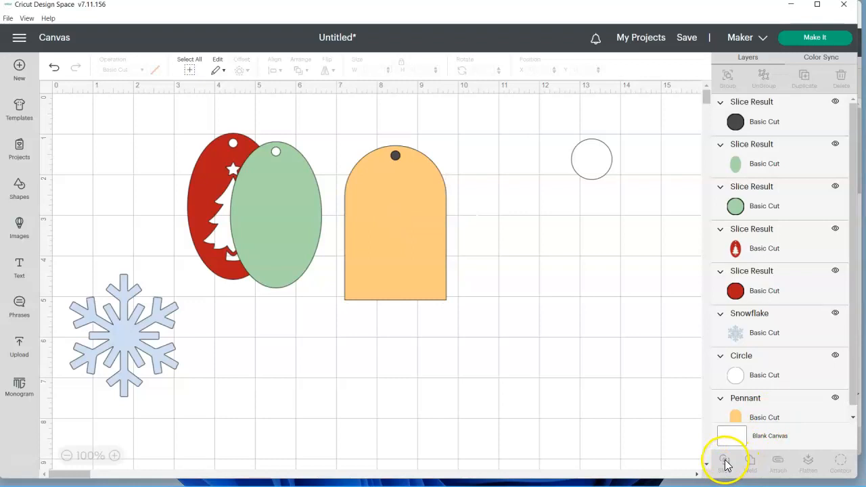
Step: Move the pennant down off the leftover small slice circles and delete all of those circles
{"action": "left_click_drag", "start_coordinate": [406, 245], "coordinate": [399, 329]}
{"action": "left_click_drag", "start_coordinate": [366, 131], "coordinate": [461, 197]}
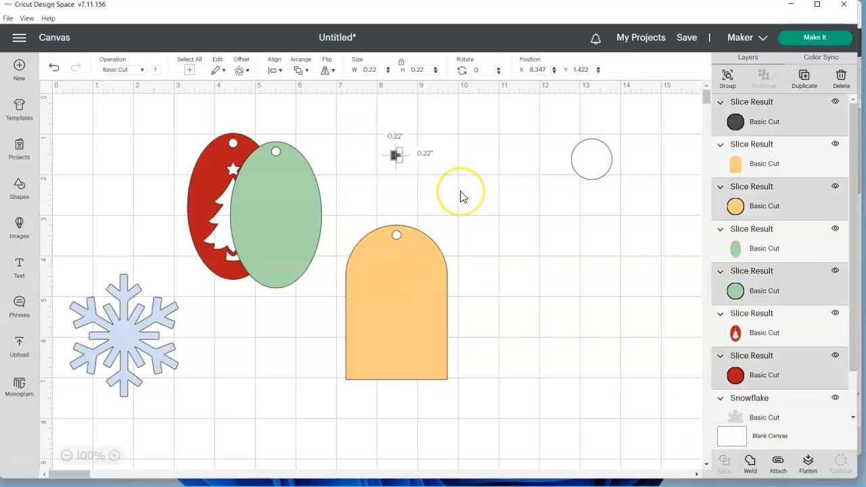
{"action": "key", "text": "Delete"}
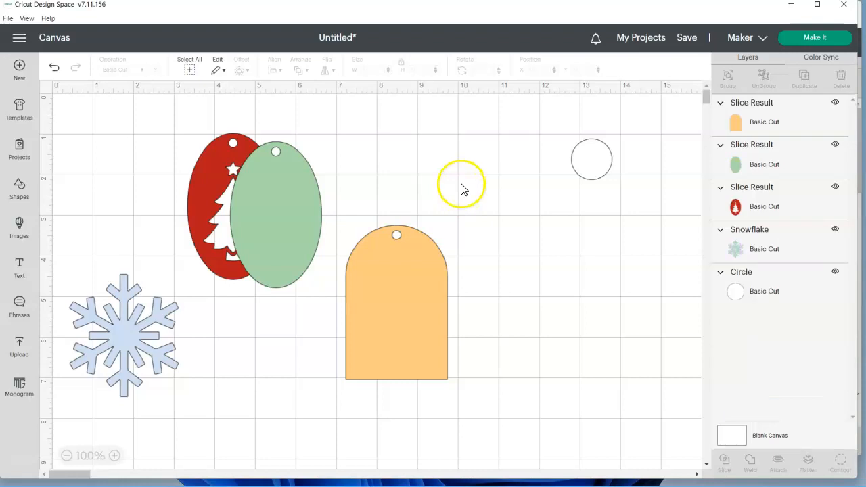
Step: Send the pennant to the back and place the green oval on it with the holes lined up
{"action": "left_click", "coordinate": [409, 265]}
{"action": "right_click", "coordinate": [409, 265]}
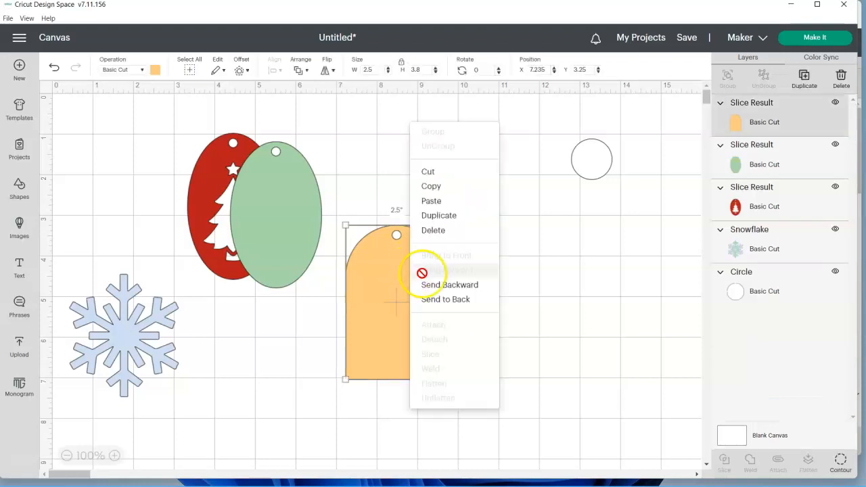
{"action": "left_click", "coordinate": [447, 299]}
{"action": "left_click_drag", "start_coordinate": [242, 213], "coordinate": [386, 294]}
Step: Bring the red tree oval to the front and stack it over the green oval, moving the layered tag up the canvas
{"action": "right_click", "coordinate": [263, 215]}
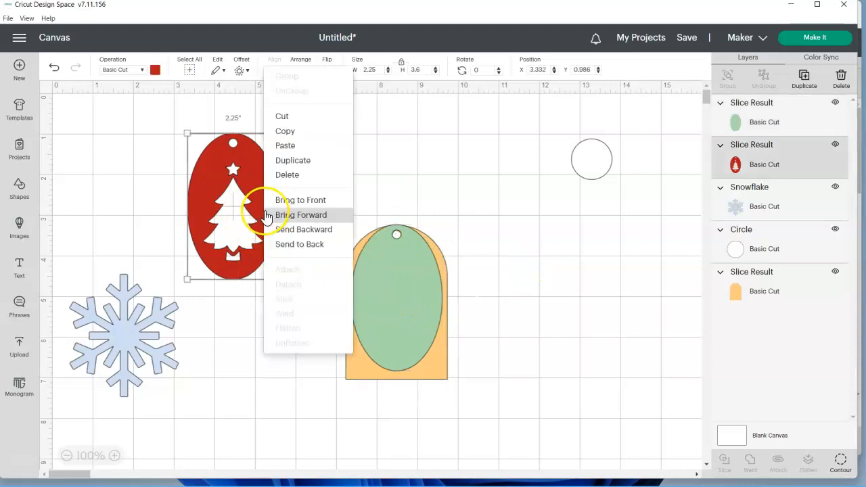
{"action": "left_click", "coordinate": [308, 197]}
{"action": "left_click", "coordinate": [462, 281]}
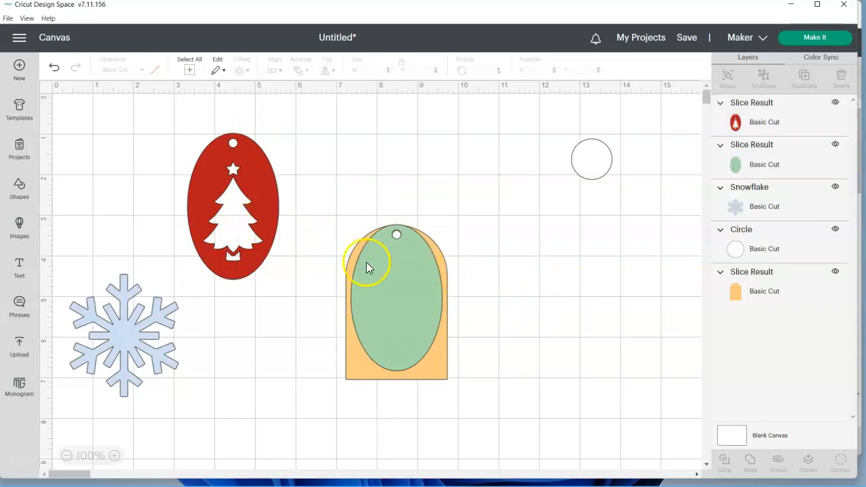
{"action": "left_click_drag", "start_coordinate": [255, 192], "coordinate": [429, 282]}
{"action": "left_click", "coordinate": [484, 291]}
{"action": "left_click_drag", "start_coordinate": [464, 215], "coordinate": [419, 281]}
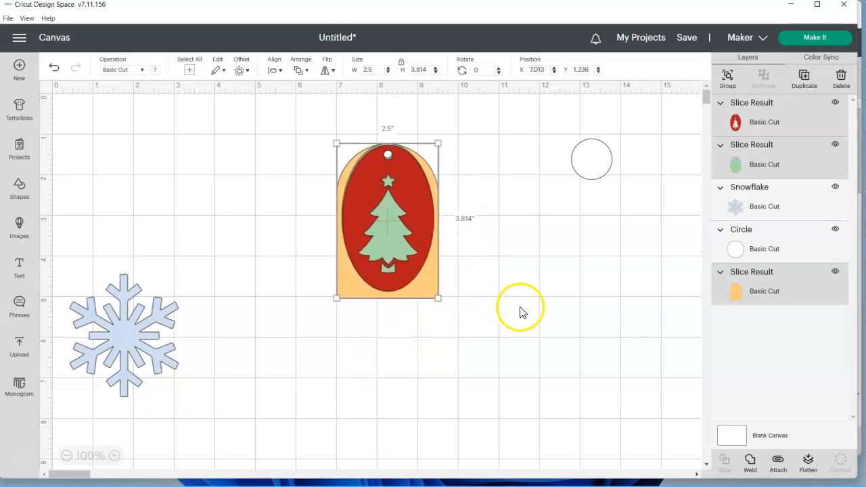
Step: Bring the snowflake to the front and scale it down to about 1.43 by 1.61 inches
{"action": "left_click_drag", "start_coordinate": [161, 369], "coordinate": [289, 285]}
{"action": "right_click", "coordinate": [288, 286]}
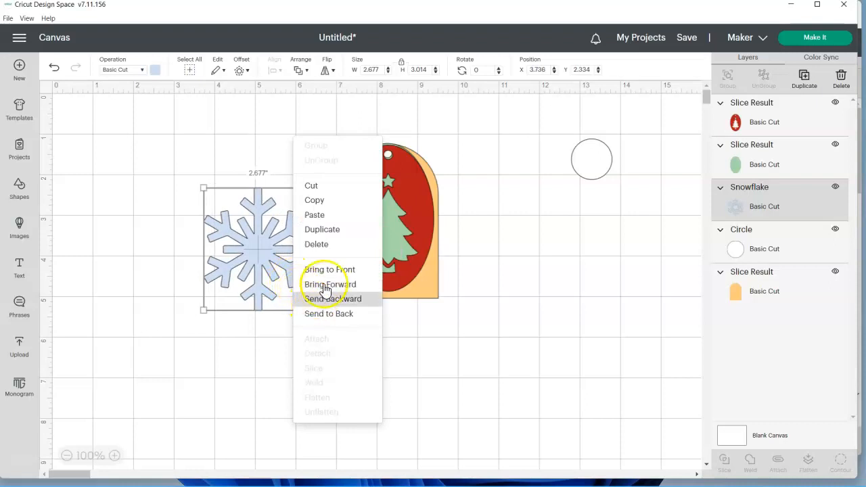
{"action": "left_click", "coordinate": [330, 274]}
{"action": "left_click_drag", "start_coordinate": [306, 306], "coordinate": [251, 242]}
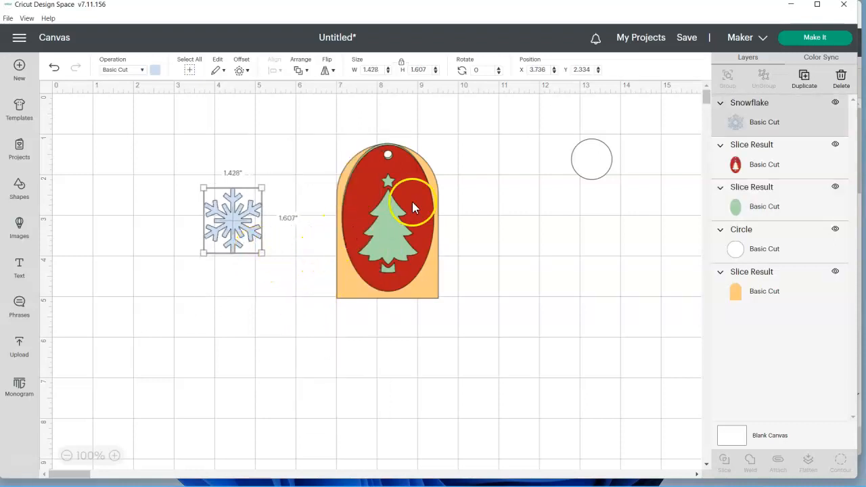
Step: Center the red oval, green oval and pennant horizontally on each other and align their tops
{"action": "left_click_drag", "start_coordinate": [464, 129], "coordinate": [323, 340]}
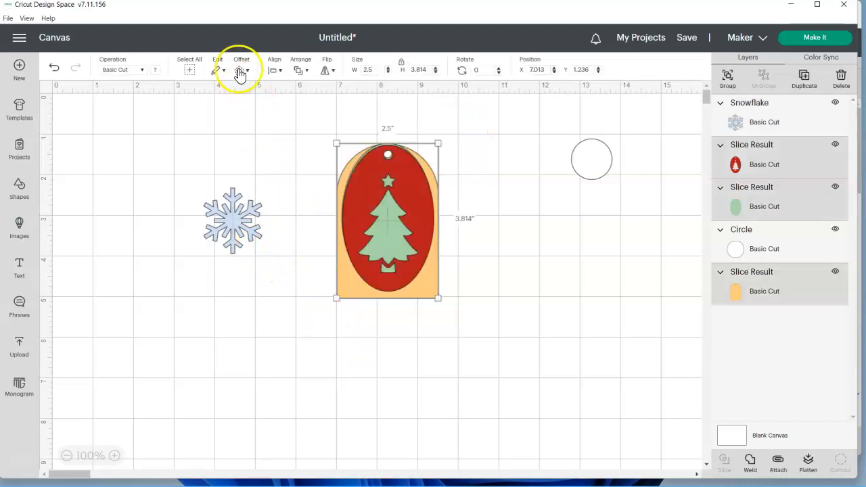
{"action": "left_click", "coordinate": [275, 70]}
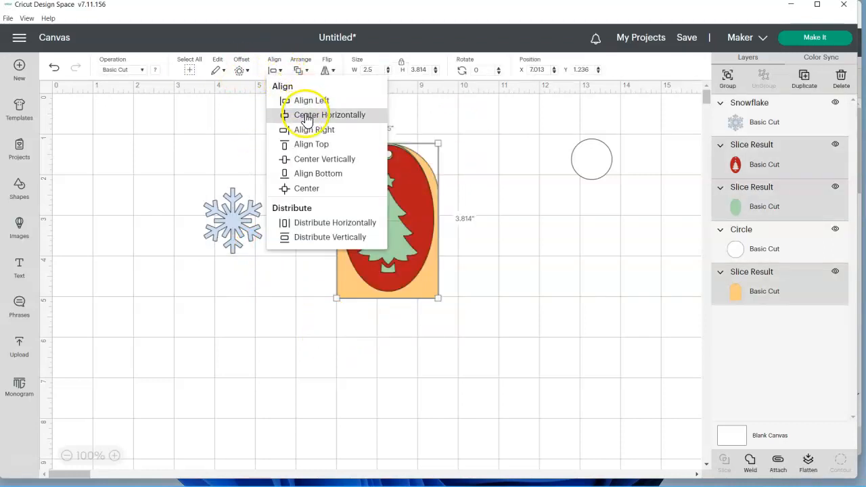
{"action": "left_click", "coordinate": [306, 118]}
{"action": "left_click", "coordinate": [280, 70]}
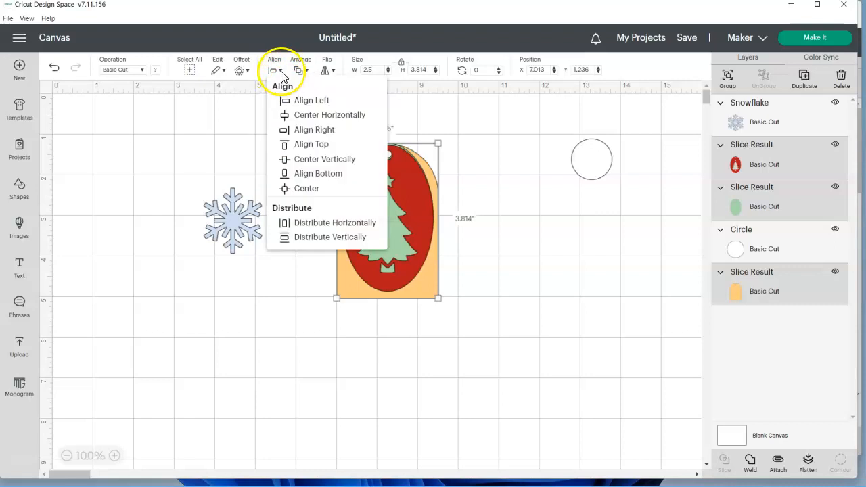
{"action": "left_click", "coordinate": [322, 143]}
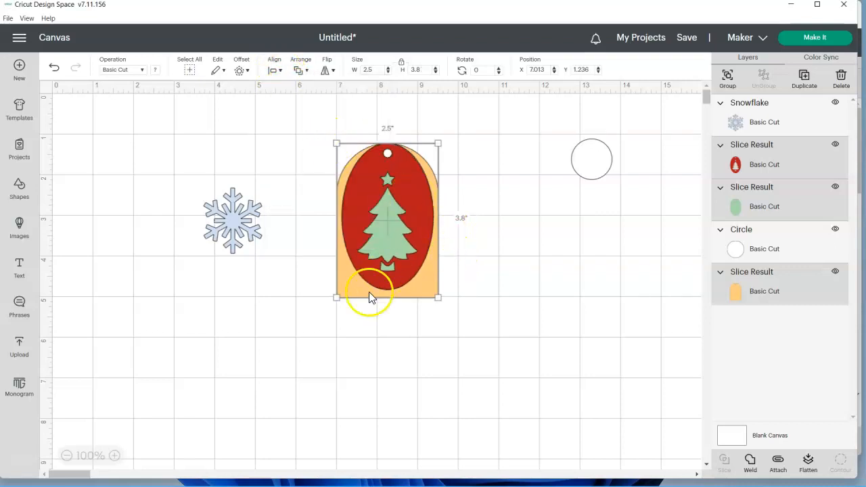
{"action": "left_click", "coordinate": [461, 384]}
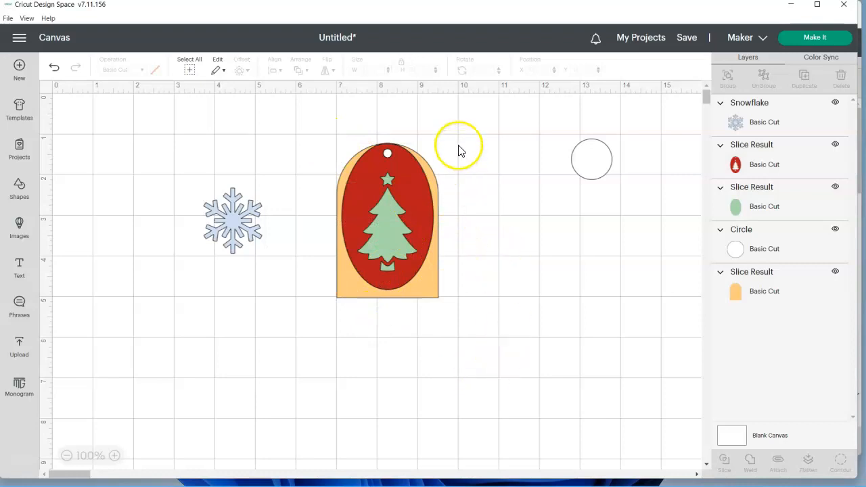
{"action": "left_click_drag", "start_coordinate": [419, 205], "coordinate": [470, 229]}
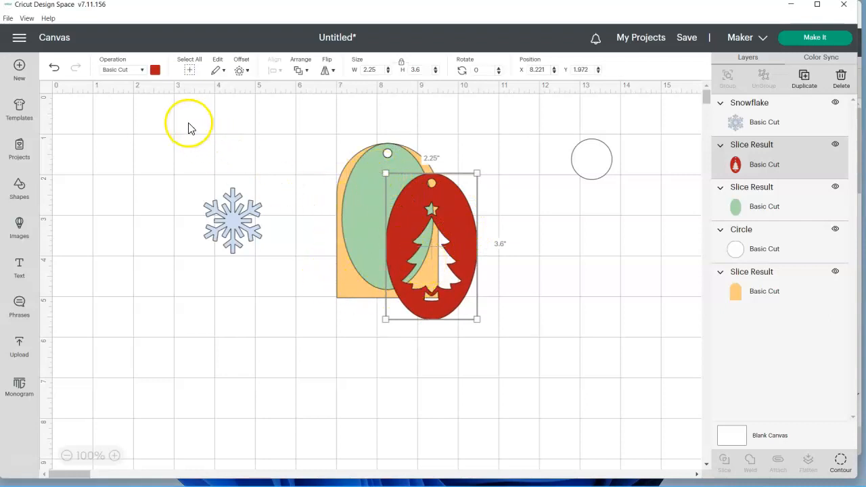
{"action": "left_click", "coordinate": [52, 70]}
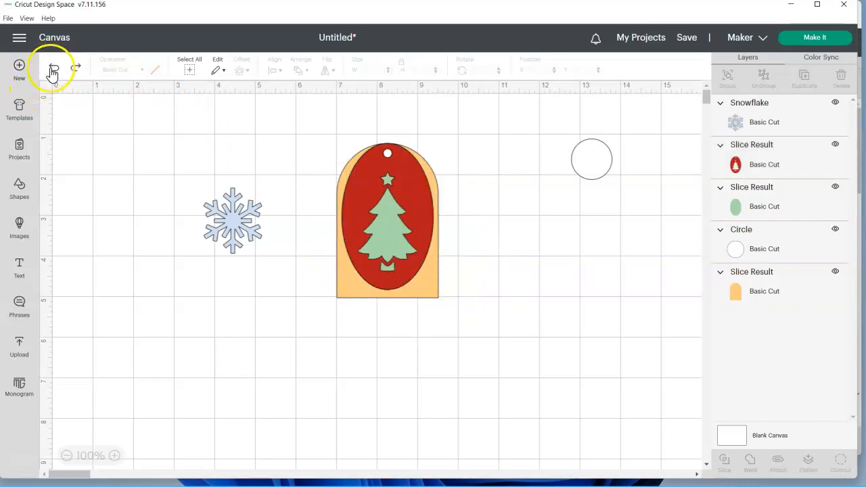
Step: Place the snowflake over the tag's left edge, shrink it to about 1.07 by 1.2 inches and rotate it about 19 degrees
{"action": "left_click_drag", "start_coordinate": [242, 226], "coordinate": [363, 259]}
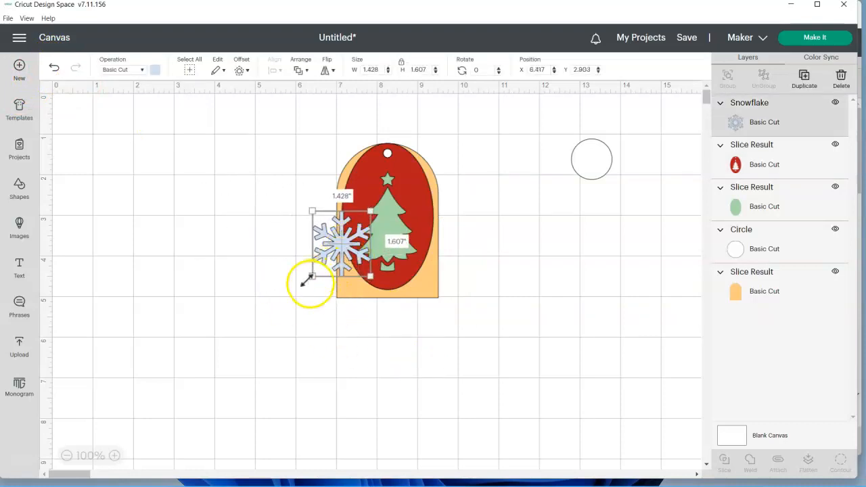
{"action": "mouse_move", "coordinate": [310, 278]}
{"action": "left_mouse_down"}
{"action": "mouse_move", "coordinate": [300, 284]}
{"action": "mouse_move", "coordinate": [299, 272]}
{"action": "left_mouse_up"}
{"action": "left_click_drag", "start_coordinate": [358, 284], "coordinate": [343, 224]}
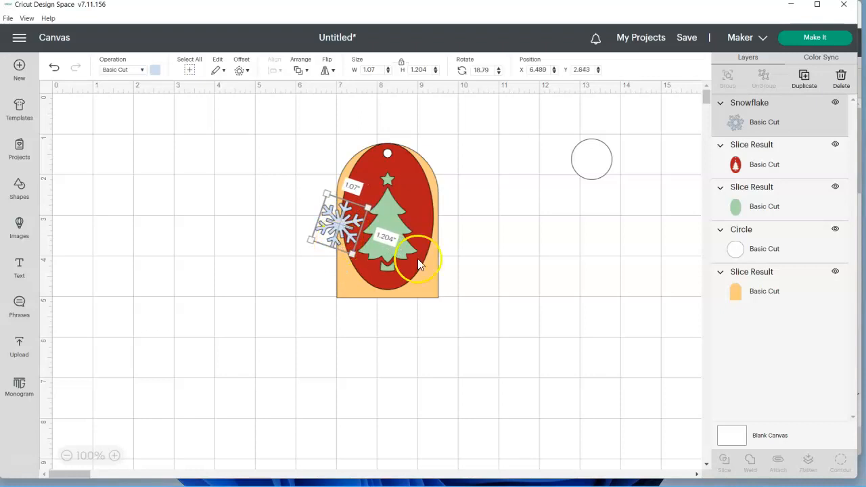
{"action": "left_click", "coordinate": [475, 276]}
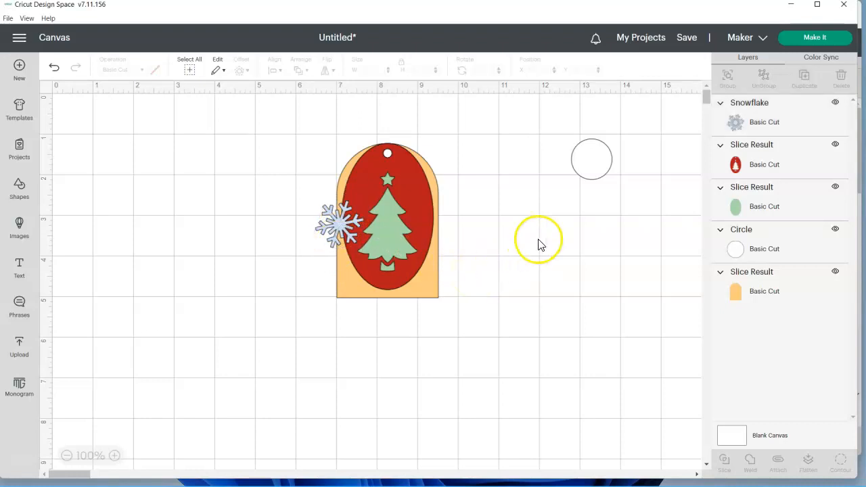
Step: Move the white circle to the empty area left of the tag, at about X 2.85 and Y 3.36 inches
{"action": "left_click_drag", "start_coordinate": [591, 170], "coordinate": [177, 256]}
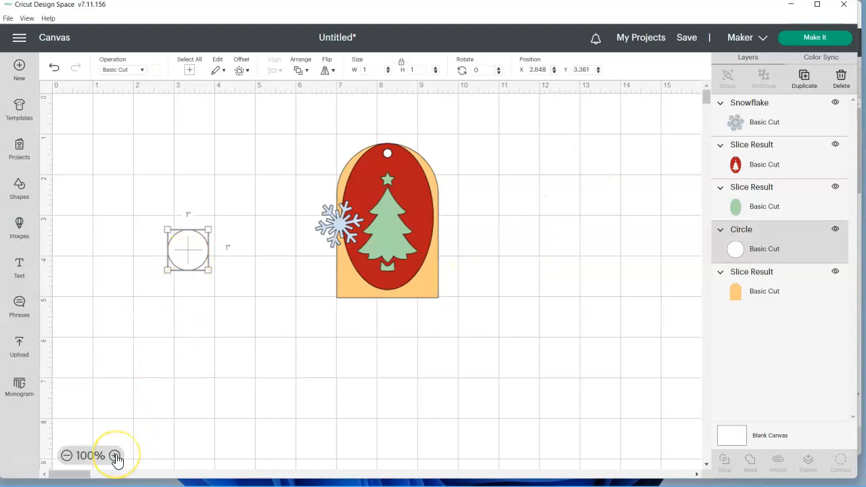
{"action": "left_click", "coordinate": [115, 456]}
{"action": "left_click", "coordinate": [115, 456]}
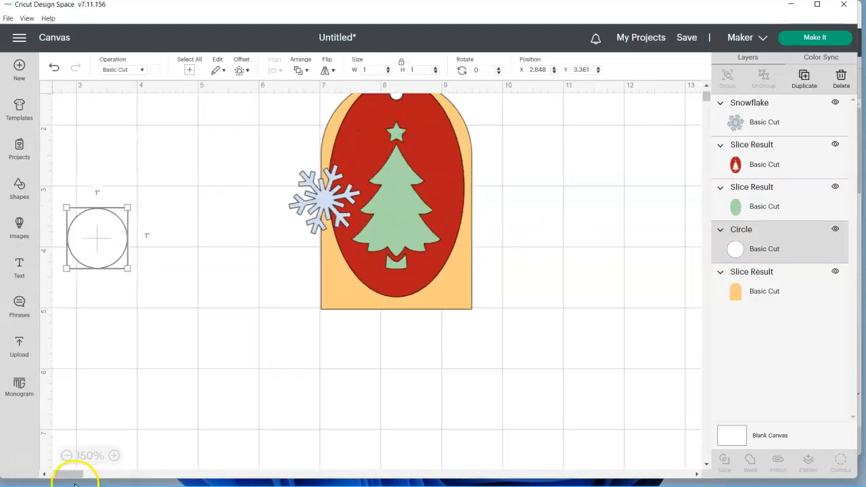
{"action": "left_click_drag", "start_coordinate": [73, 474], "coordinate": [61, 476]}
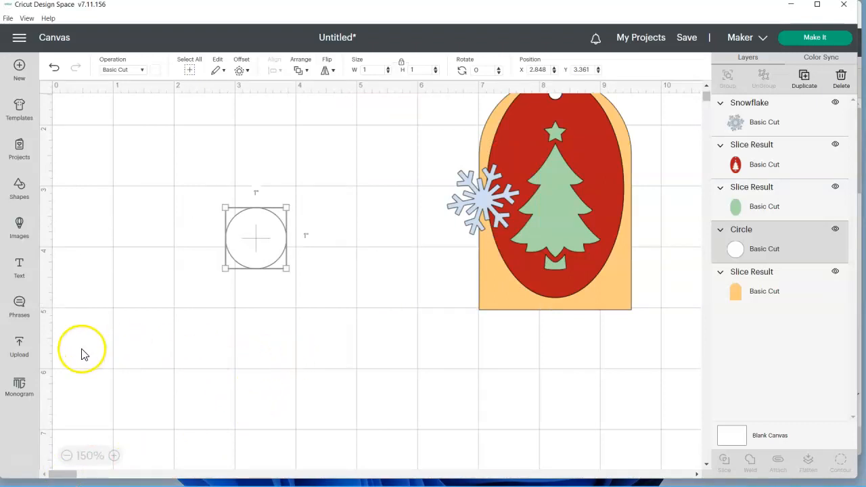
Step: Add a text object and set its font to BFC Burger And Fries, with the fonts filtered to Writing
{"action": "left_click", "coordinate": [21, 274]}
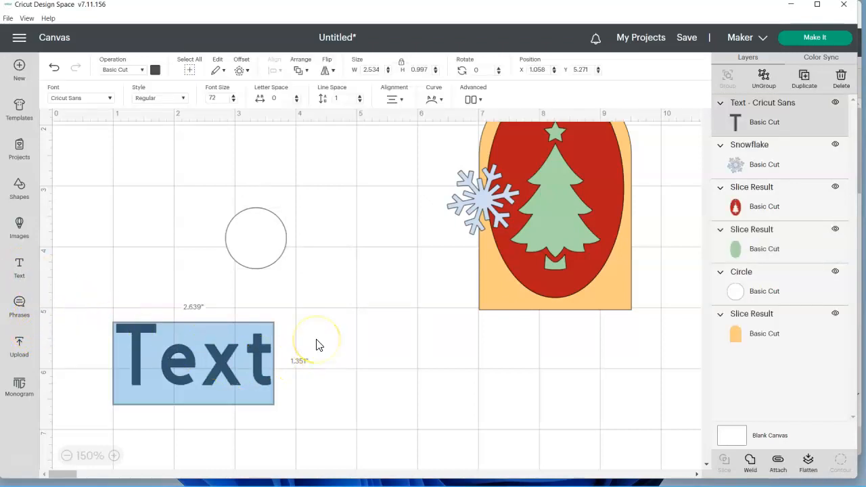
{"action": "left_click", "coordinate": [111, 101]}
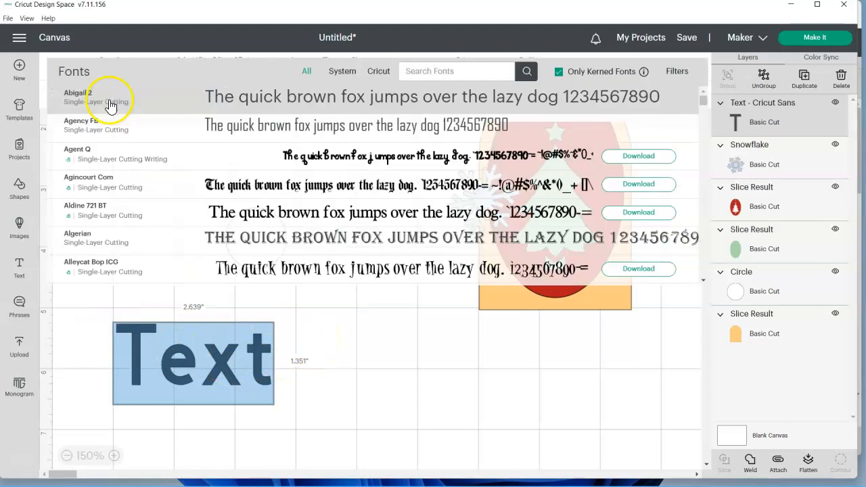
{"action": "left_click", "coordinate": [677, 74]}
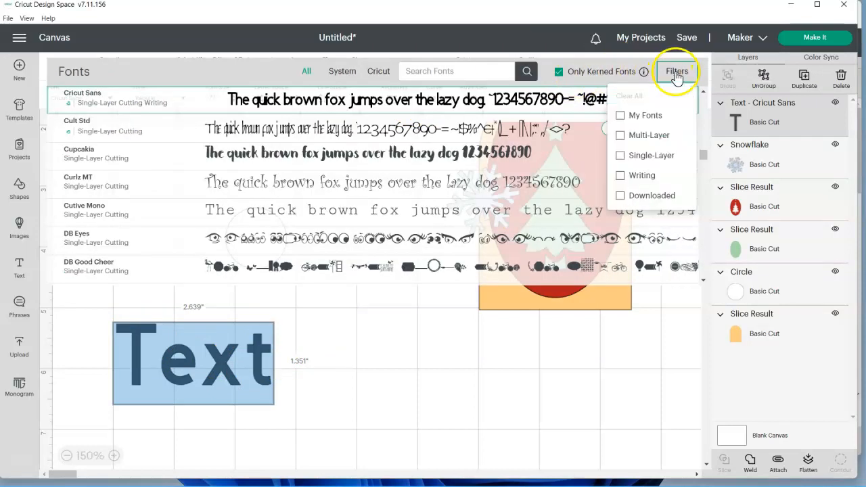
{"action": "left_click", "coordinate": [621, 176]}
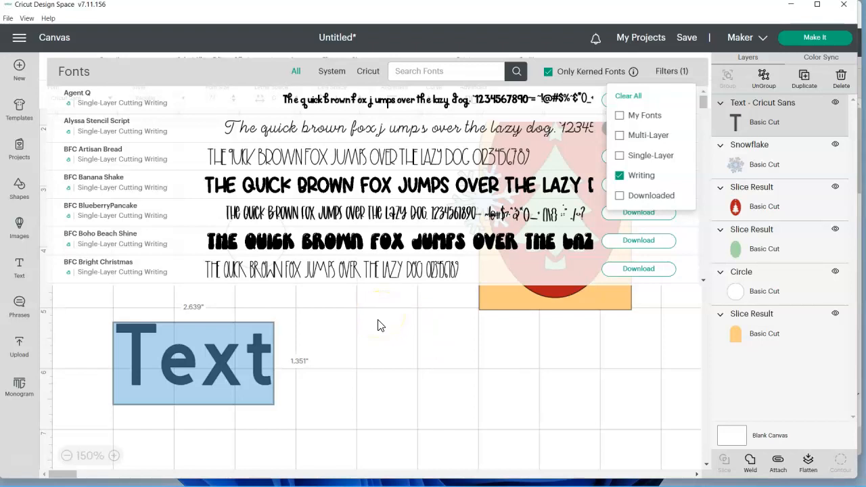
{"action": "left_click", "coordinate": [427, 68]}
{"action": "scroll", "coordinate": [402, 169], "scroll_direction": "down", "scroll_amount": 2}
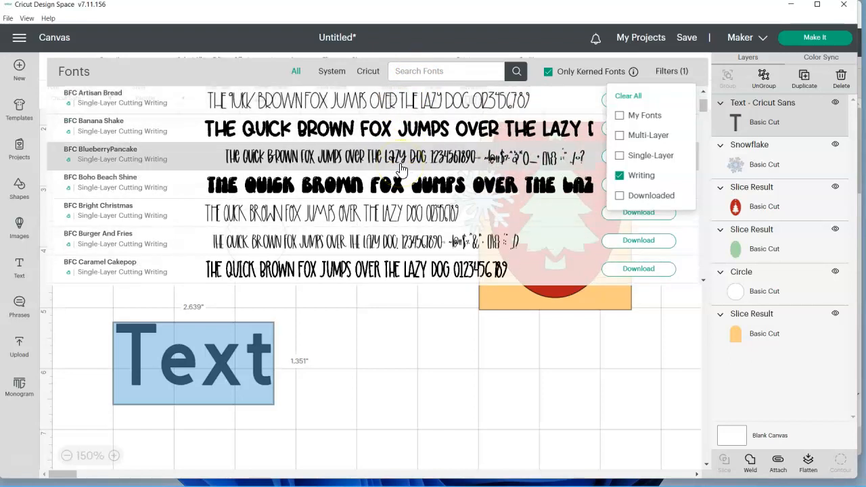
{"action": "scroll", "coordinate": [402, 168], "scroll_direction": "down", "scroll_amount": 2}
{"action": "left_click", "coordinate": [314, 187]}
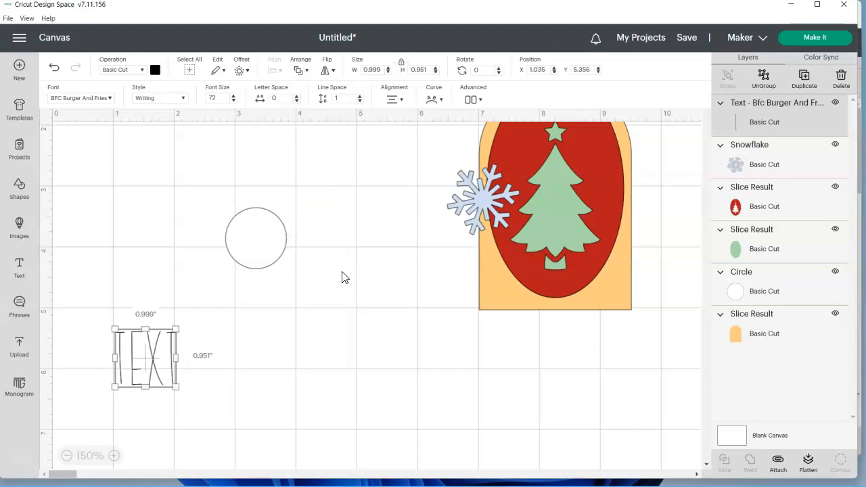
Step: Replace the placeholder text with "TO:" and "FROM:" on two lines
{"action": "right_click", "coordinate": [152, 357]}
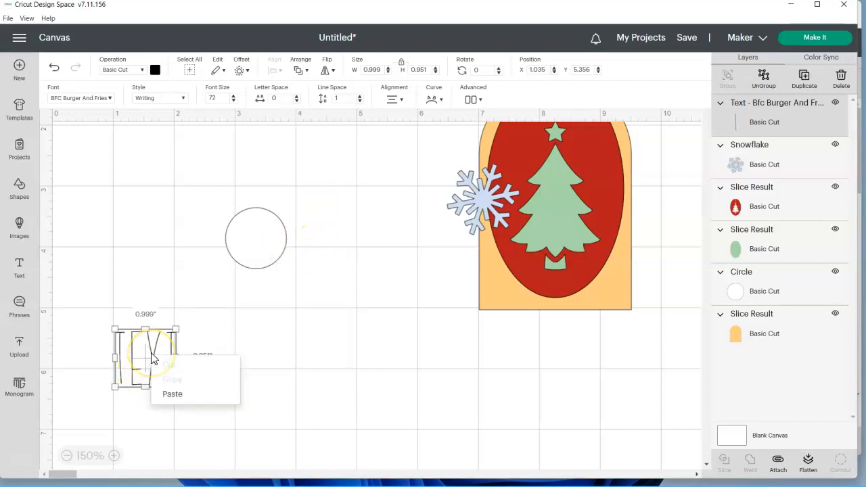
{"action": "double_click", "coordinate": [155, 354]}
{"action": "left_click", "coordinate": [248, 345]}
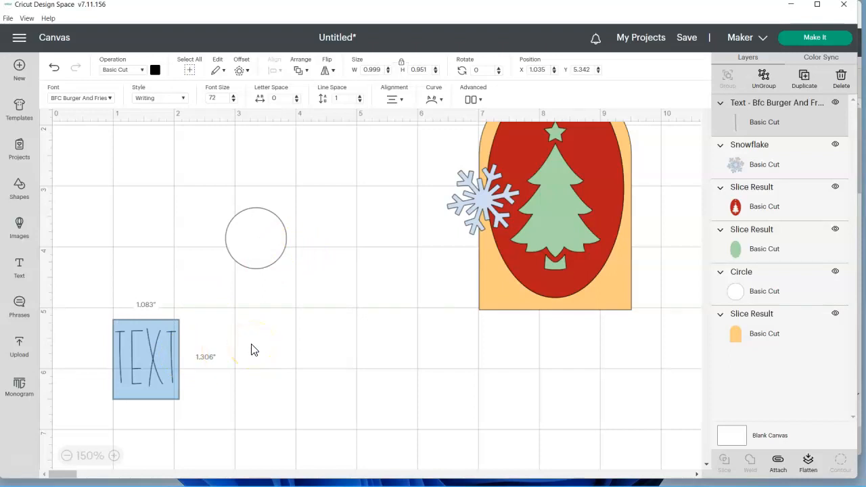
{"action": "type", "text": "TO:"}
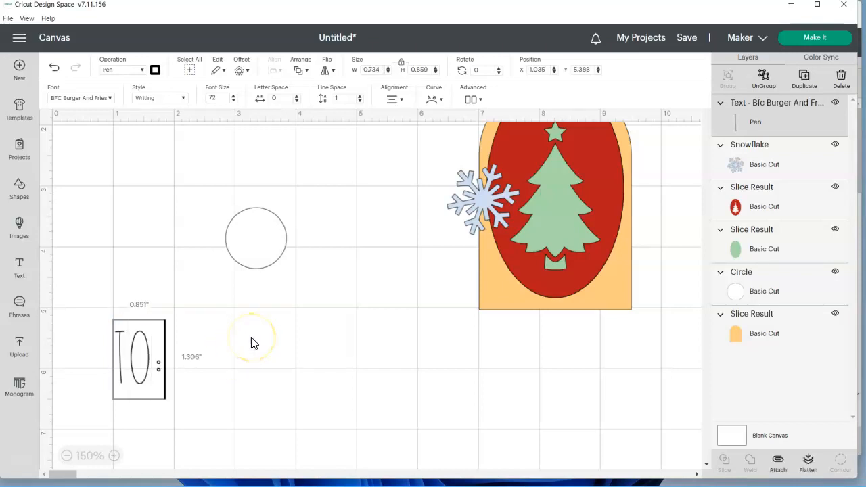
{"action": "key", "text": "Return"}
{"action": "type", "text": "FROM"}
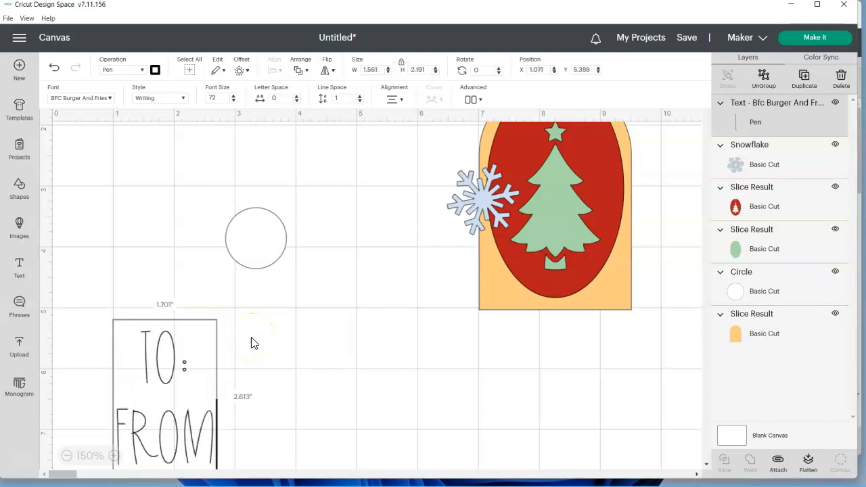
{"action": "type", "text": ":"}
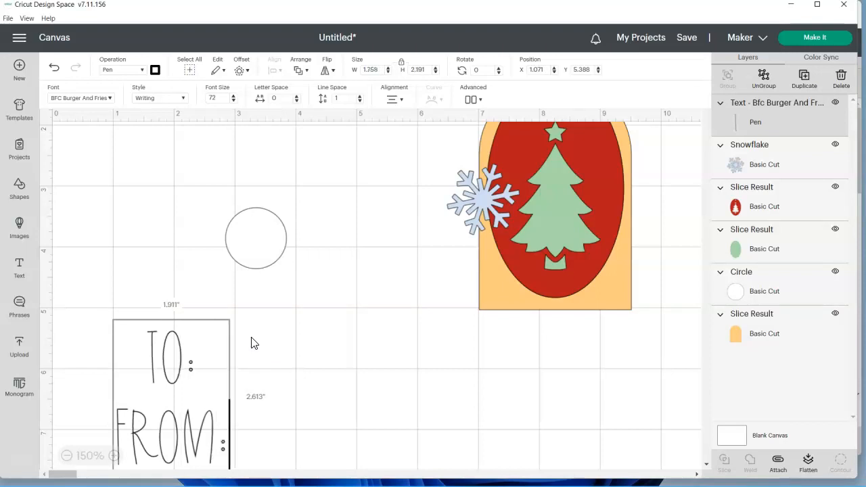
Step: Left-align the two-line text and shrink it to about 0.82 by 1.0 inches
{"action": "left_click", "coordinate": [395, 99]}
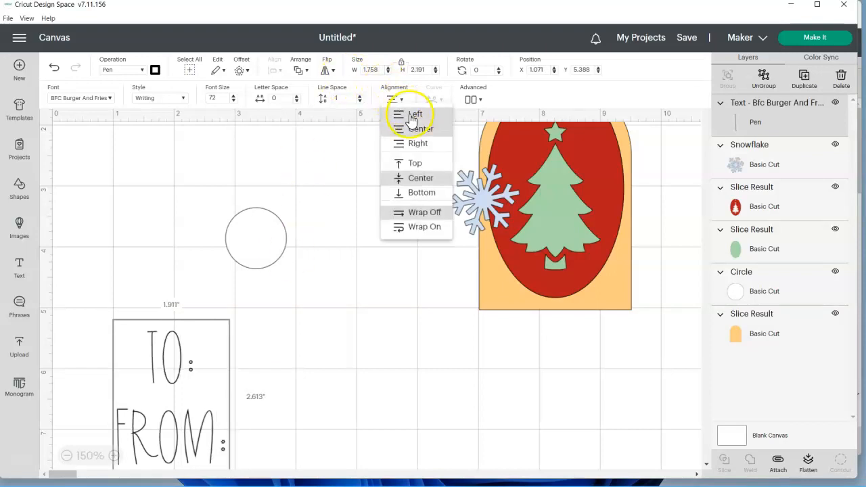
{"action": "left_click", "coordinate": [412, 116]}
{"action": "left_click_drag", "start_coordinate": [227, 463], "coordinate": [167, 391]}
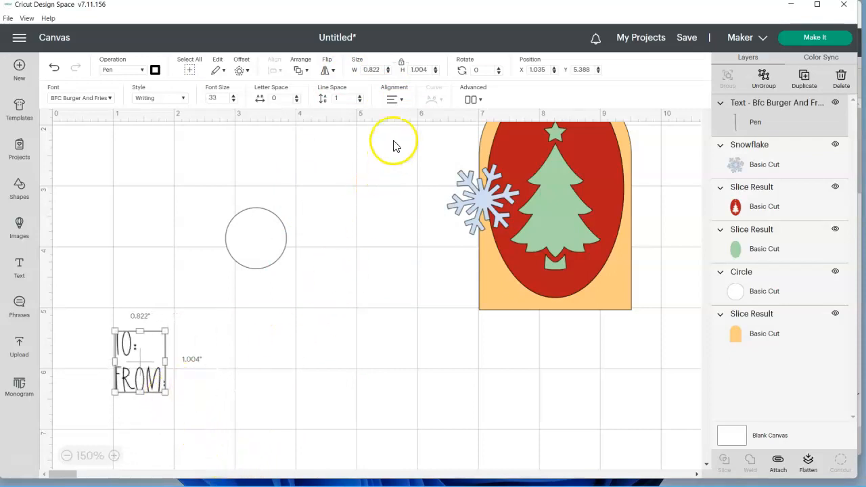
Step: Reduce the line spacing of the TO/FROM text to -2.3
{"action": "left_click", "coordinate": [360, 101]}
{"action": "left_click", "coordinate": [360, 101]}
{"action": "left_click", "coordinate": [360, 101]}
{"action": "left_click", "coordinate": [360, 101]}
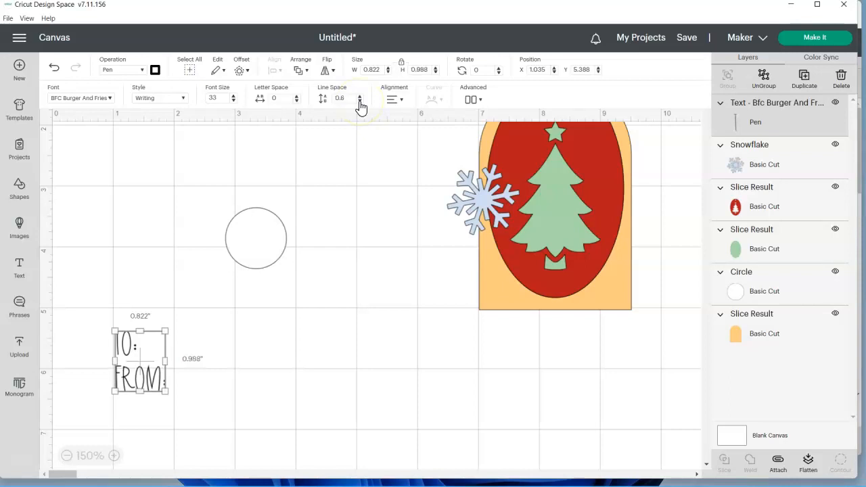
{"action": "left_click", "coordinate": [360, 102]}
{"action": "left_click", "coordinate": [360, 101]}
{"action": "left_click", "coordinate": [360, 102]}
{"action": "left_click", "coordinate": [360, 102]}
{"action": "left_click", "coordinate": [360, 102]}
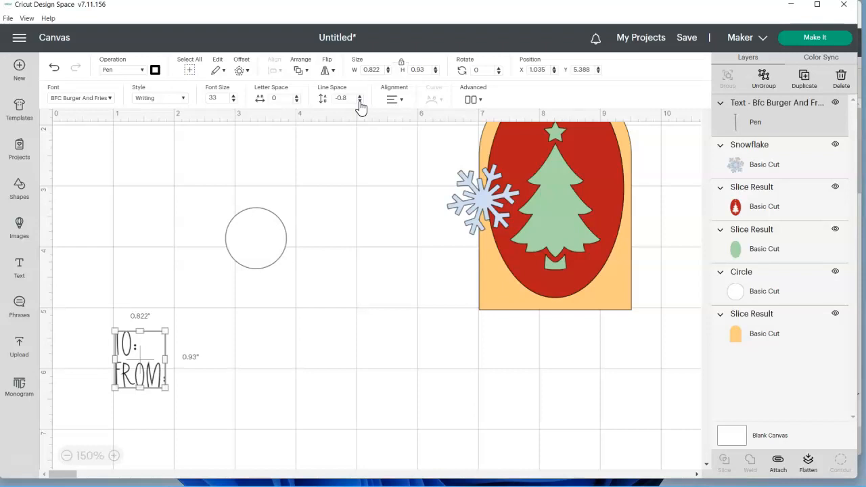
{"action": "left_click", "coordinate": [360, 101]}
{"action": "left_click", "coordinate": [360, 102]}
{"action": "left_click", "coordinate": [360, 102]}
{"action": "left_click", "coordinate": [360, 101]}
{"action": "left_click", "coordinate": [360, 102]}
{"action": "left_click", "coordinate": [360, 101]}
{"action": "left_click", "coordinate": [360, 101]}
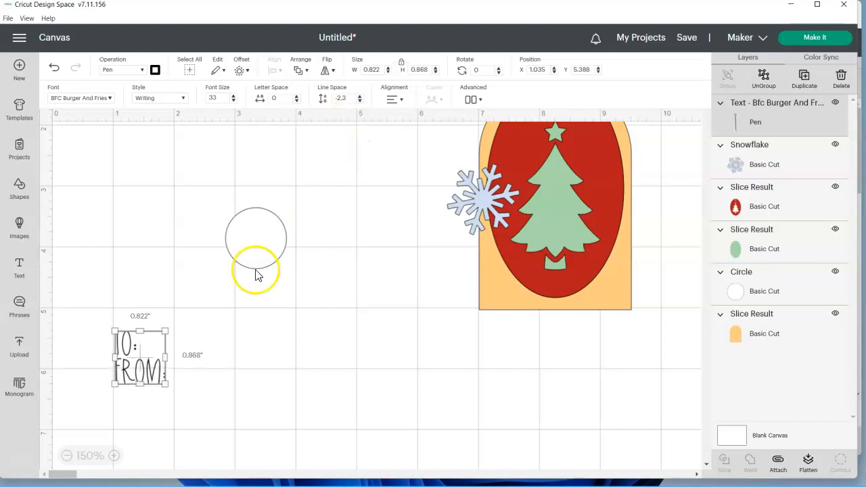
Step: Place the TO/FROM text inside the left half of the white circle and shrink it to about 0.38 by 0.4 inches
{"action": "left_click_drag", "start_coordinate": [167, 384], "coordinate": [245, 249]}
{"action": "left_click", "coordinate": [174, 387]}
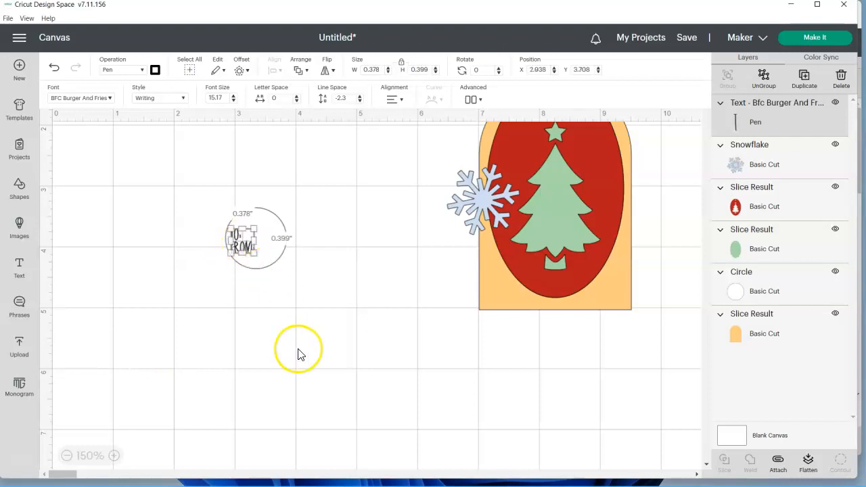
{"action": "left_click", "coordinate": [300, 352]}
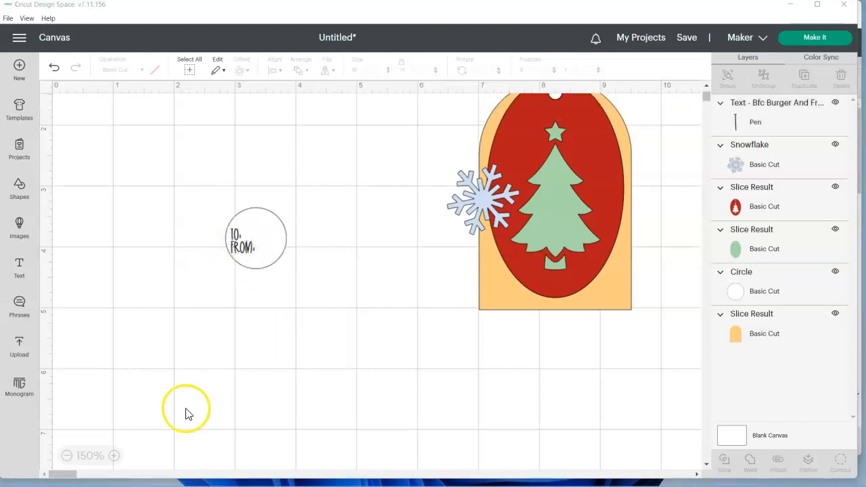
Step: Shift the circle slightly to about X 2.82 and Y 3.43 inches and center it vertically with the TO/FROM text
{"action": "left_click", "coordinate": [273, 248]}
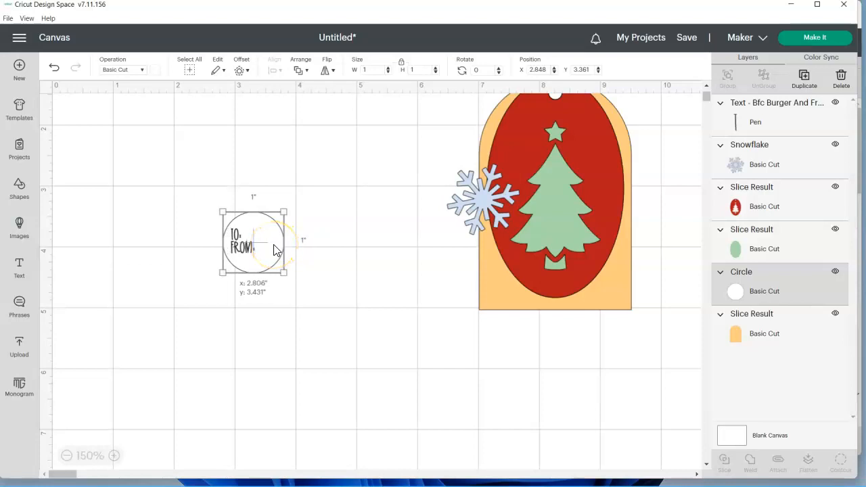
{"action": "left_click", "coordinate": [300, 226]}
{"action": "left_click_drag", "start_coordinate": [290, 181], "coordinate": [207, 305]}
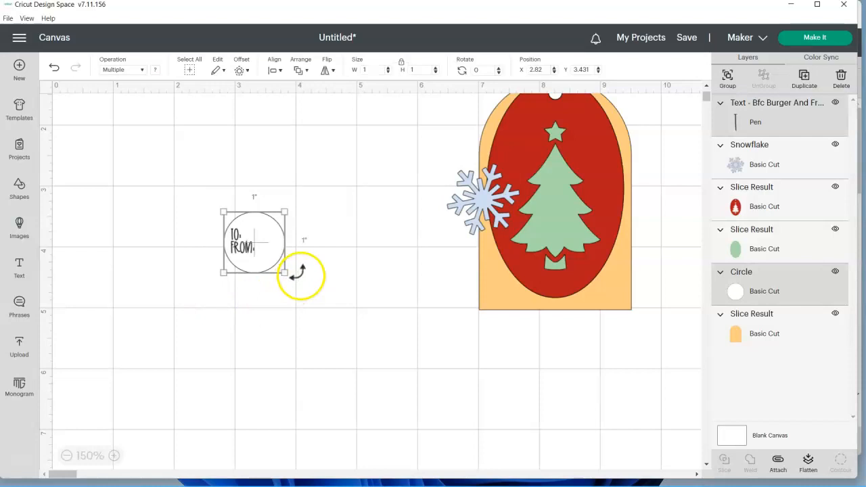
{"action": "left_click", "coordinate": [275, 69]}
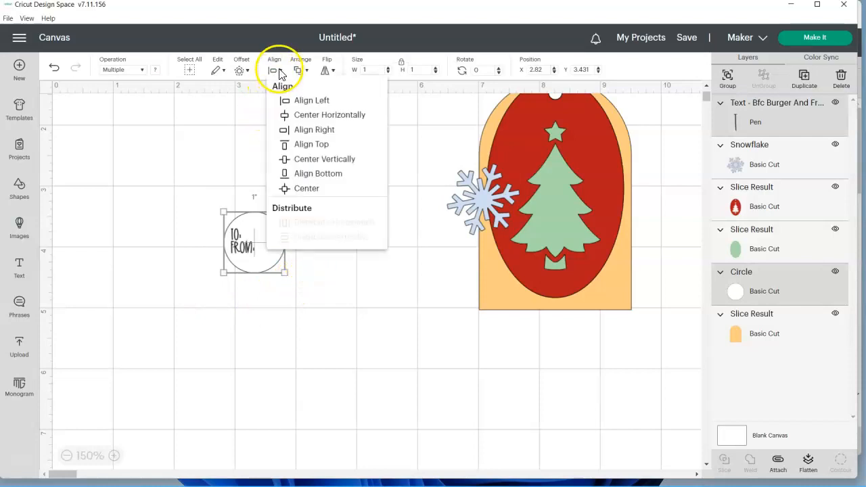
{"action": "left_click", "coordinate": [322, 163]}
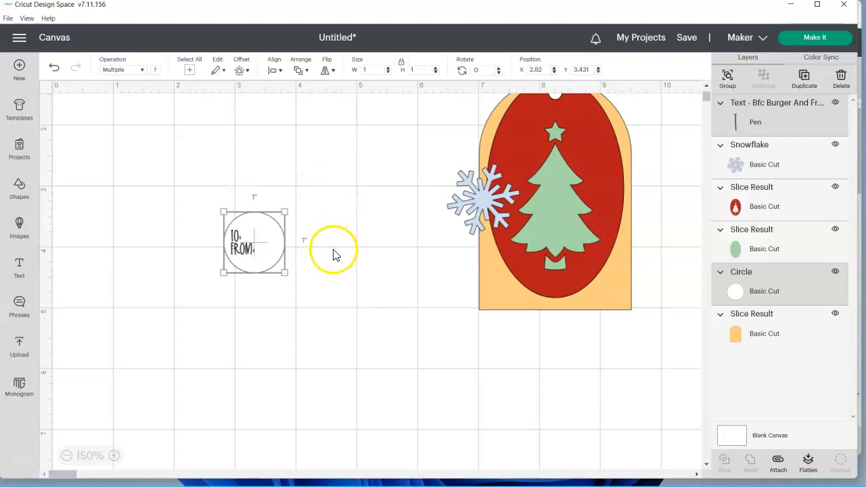
Step: Shift the TO/FROM text slightly closer to the circle's left edge
{"action": "left_click", "coordinate": [334, 248]}
{"action": "left_click", "coordinate": [250, 252]}
{"action": "mouse_move", "coordinate": [255, 256]}
{"action": "left_mouse_down"}
{"action": "mouse_move", "coordinate": [252, 249]}
{"action": "mouse_move", "coordinate": [261, 262]}
{"action": "mouse_move", "coordinate": [241, 247]}
{"action": "left_mouse_up"}
{"action": "left_click", "coordinate": [319, 278]}
Step: Center the shifted text and the circle vertically on each other and attach them together
{"action": "left_click_drag", "start_coordinate": [291, 189], "coordinate": [213, 274]}
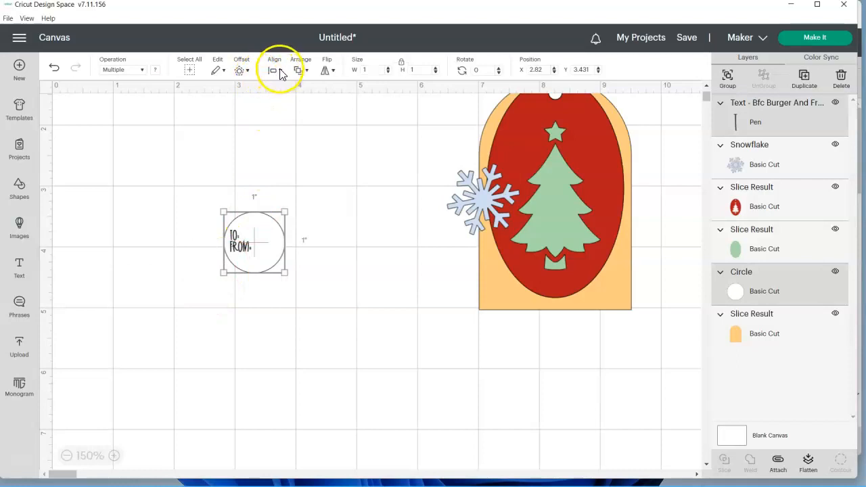
{"action": "left_click", "coordinate": [281, 71]}
{"action": "left_click", "coordinate": [336, 160]}
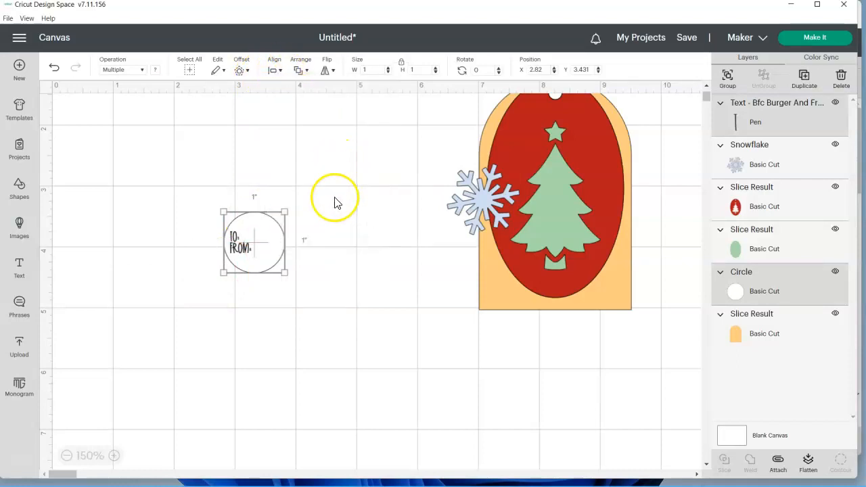
{"action": "left_click", "coordinate": [778, 463]}
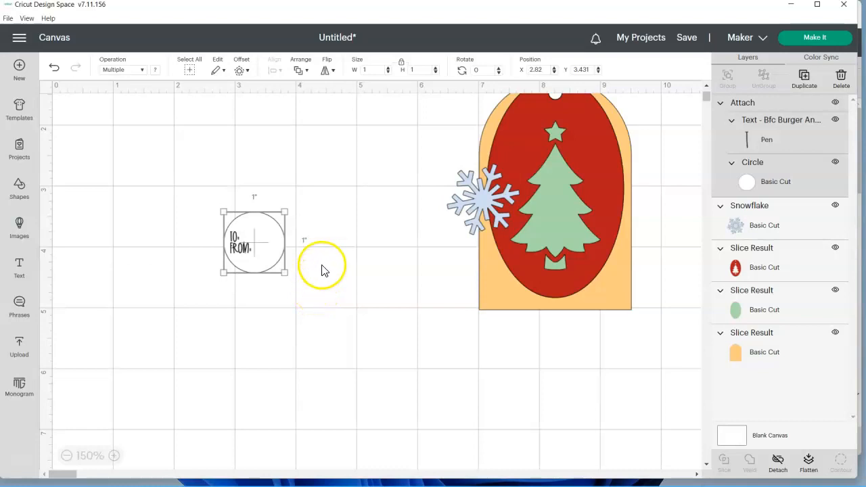
Step: Add another text object and set its font to Cricut Sans
{"action": "left_click", "coordinate": [17, 269]}
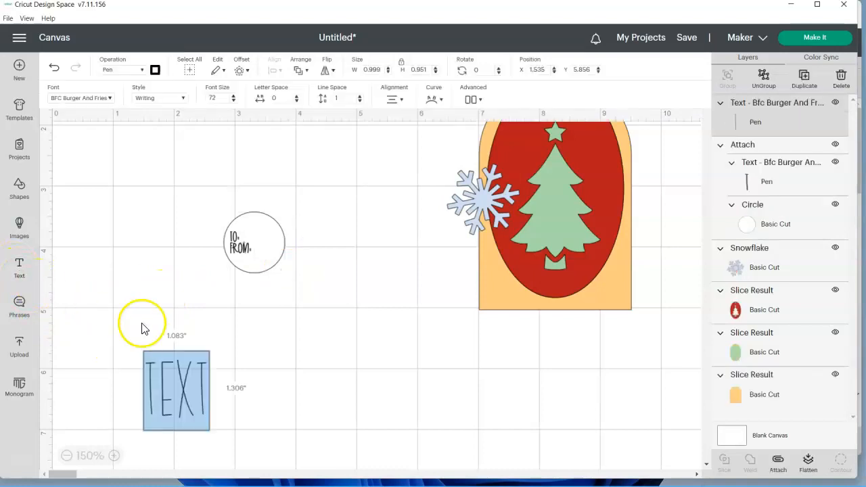
{"action": "left_click", "coordinate": [110, 99]}
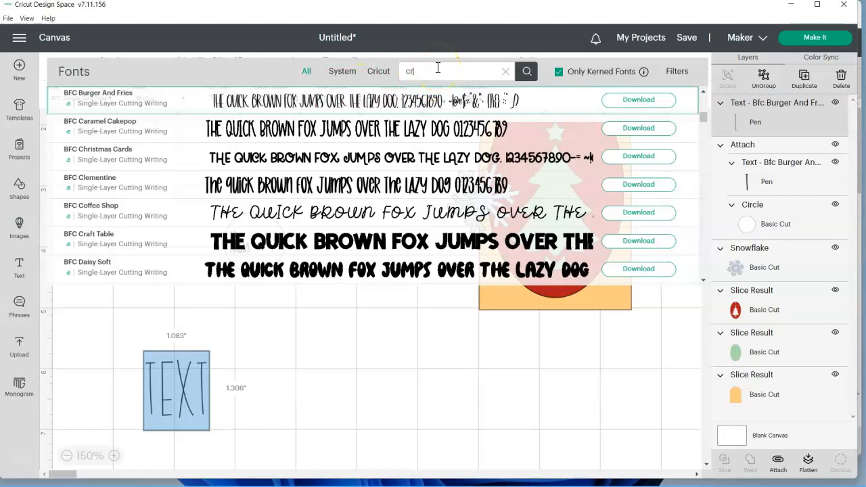
{"action": "left_click", "coordinate": [437, 67]}
{"action": "type", "text": "cricut sans"}
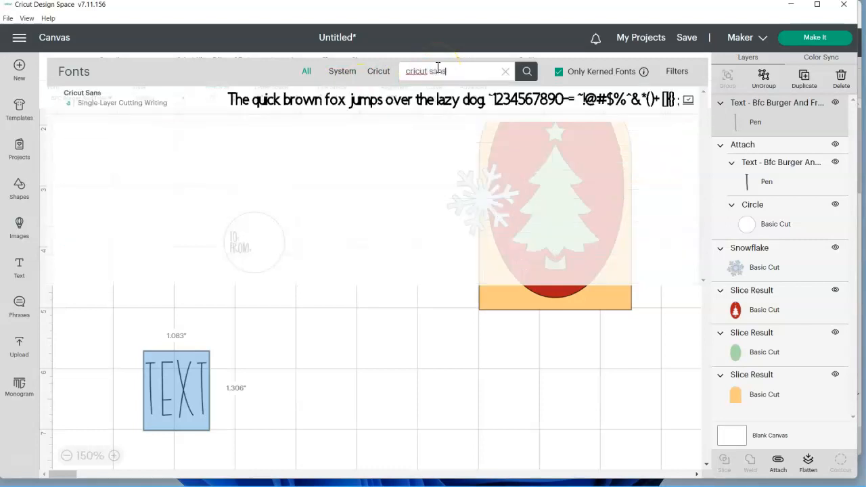
{"action": "left_click", "coordinate": [449, 103]}
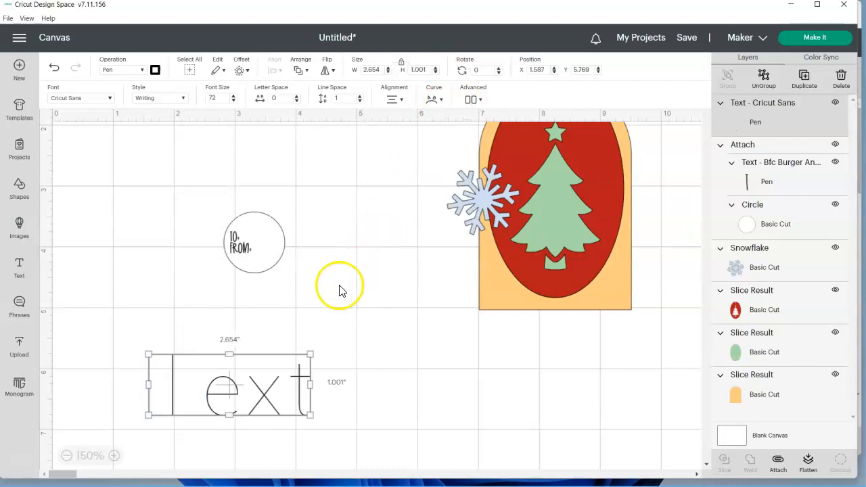
Step: Try the Regular style on the Cricut Sans text, switch it back to Writing and delete the text object
{"action": "left_click", "coordinate": [181, 100]}
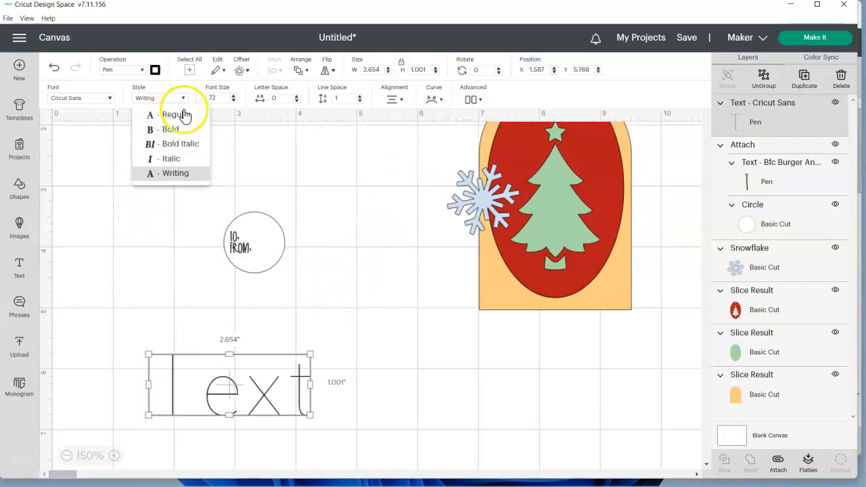
{"action": "left_click", "coordinate": [184, 117]}
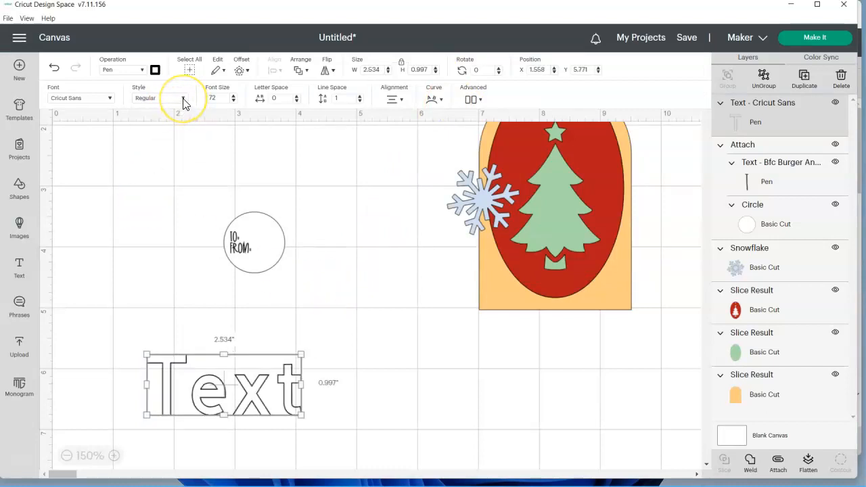
{"action": "left_click", "coordinate": [182, 102]}
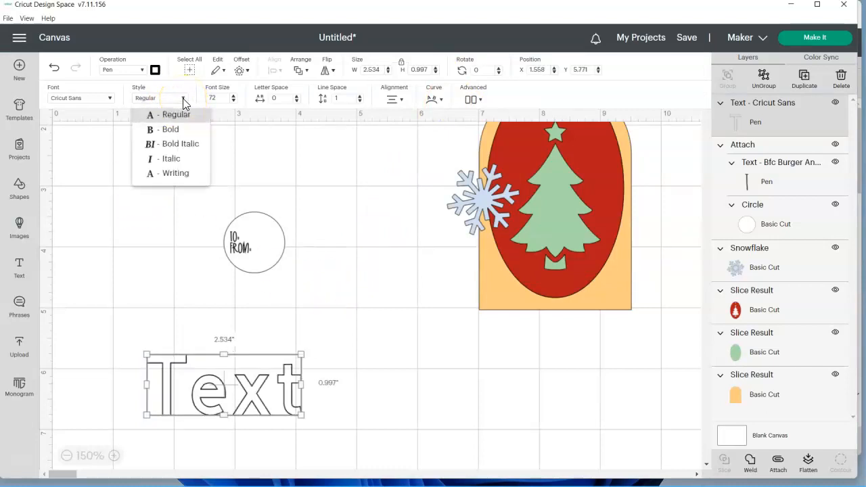
{"action": "left_click", "coordinate": [179, 173]}
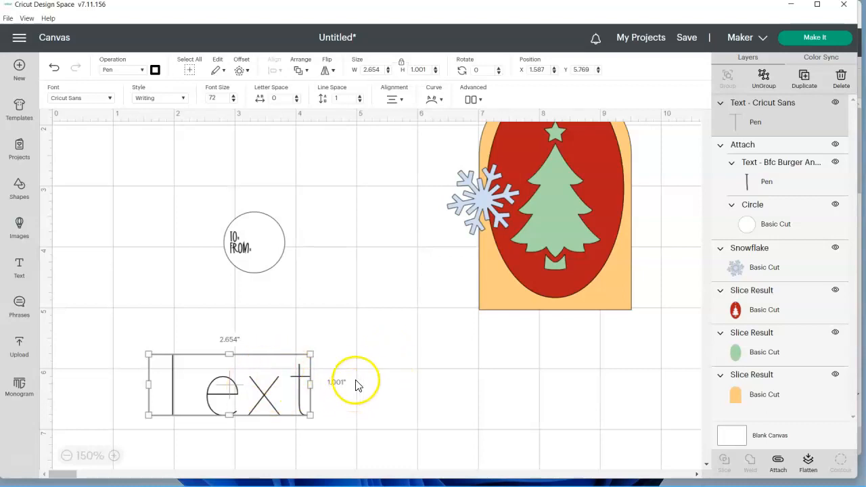
{"action": "key", "text": "Delete"}
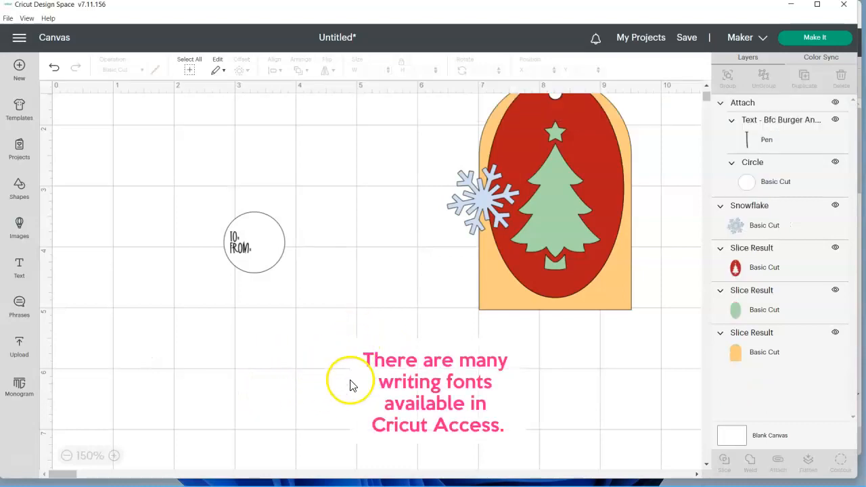
Step: Move the attached circle and TO/FROM text onto the tag's upper right edge, beside the hanging hole
{"action": "scroll", "coordinate": [357, 415], "scroll_direction": "up", "scroll_amount": 1}
{"action": "scroll", "coordinate": [356, 415], "scroll_direction": "up", "scroll_amount": 3}
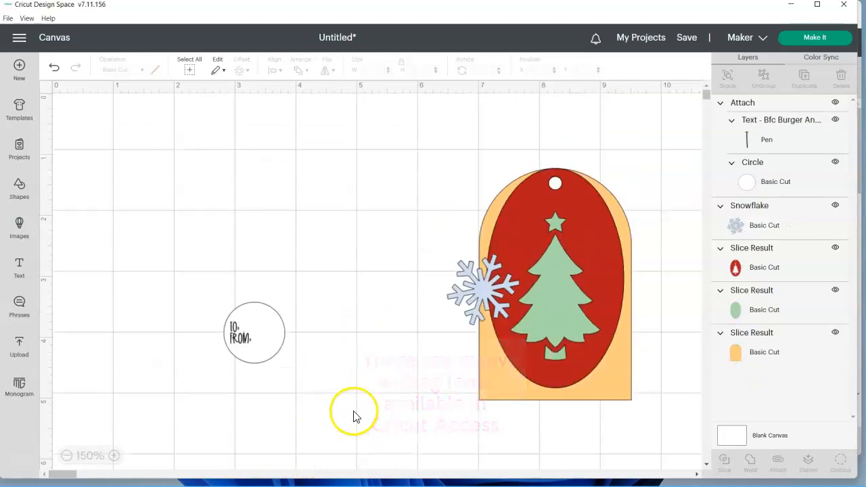
{"action": "left_click_drag", "start_coordinate": [281, 353], "coordinate": [628, 222]}
{"action": "left_click", "coordinate": [549, 327]}
{"action": "scroll", "coordinate": [549, 327], "scroll_direction": "right", "scroll_amount": 5}
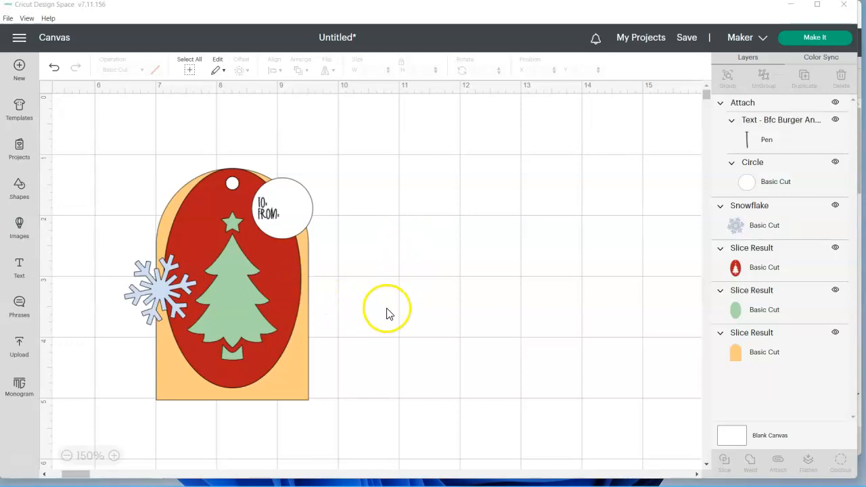
{"action": "left_click", "coordinate": [300, 382]}
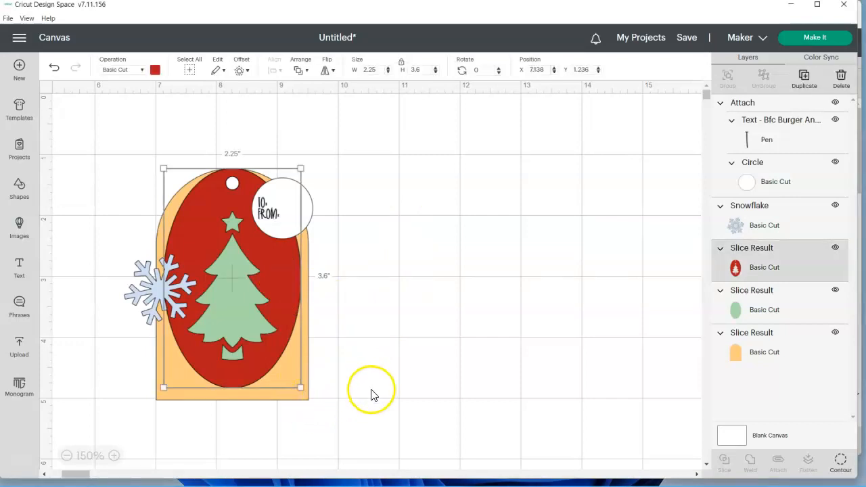
{"action": "left_click", "coordinate": [766, 351]}
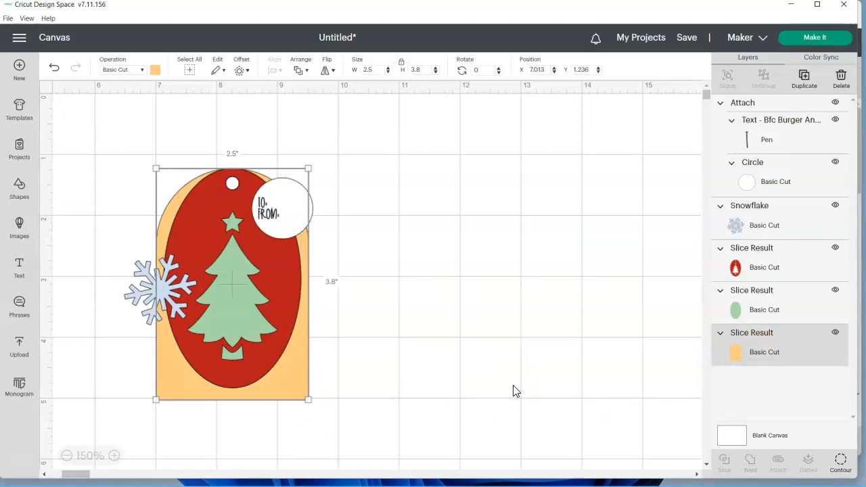
{"action": "left_click", "coordinate": [641, 479]}
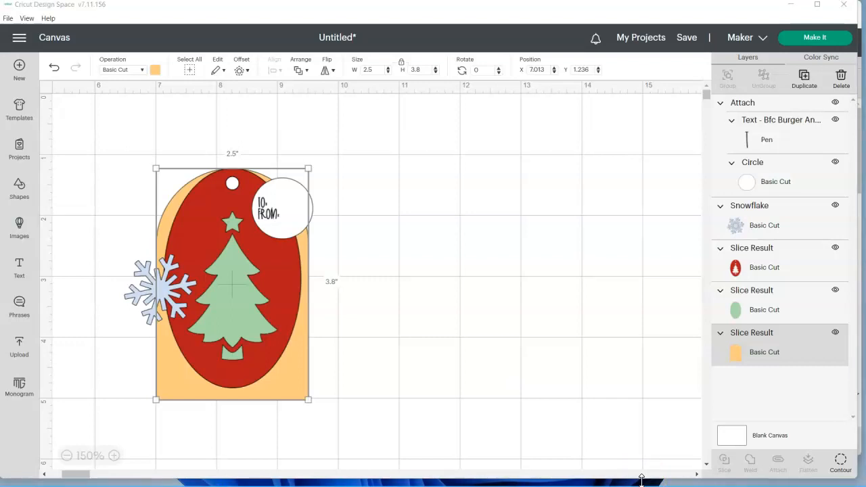
{"action": "left_click", "coordinate": [408, 358]}
Step: Duplicate the snowflake, shrink the copy to about 0.55 by 0.62 inches and place it at the tag's lower right
{"action": "left_click", "coordinate": [175, 310]}
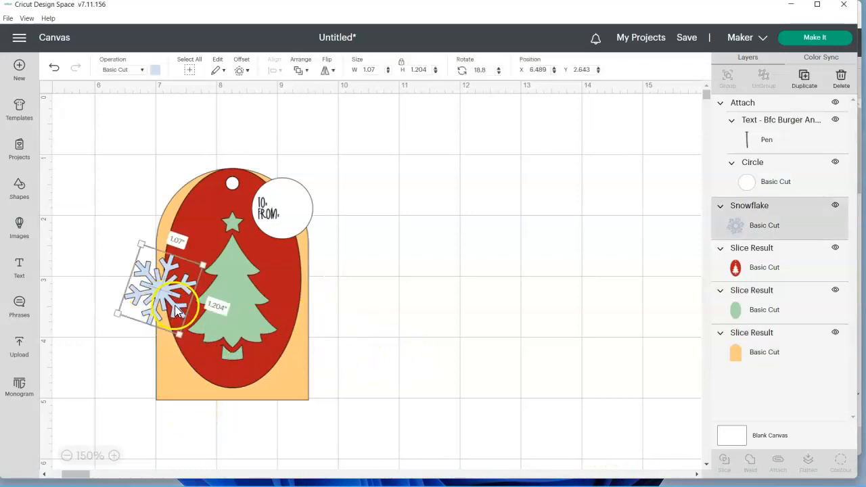
{"action": "left_click", "coordinate": [804, 76]}
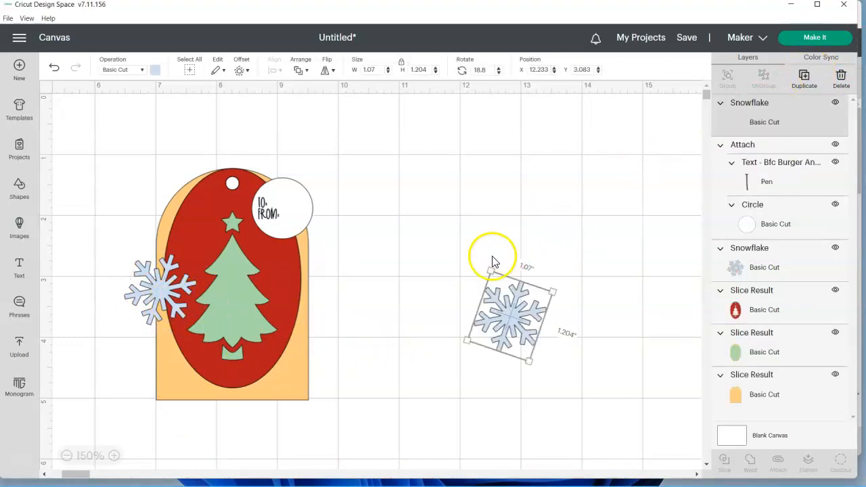
{"action": "left_click_drag", "start_coordinate": [521, 355], "coordinate": [284, 370]}
{"action": "left_click", "coordinate": [435, 379]}
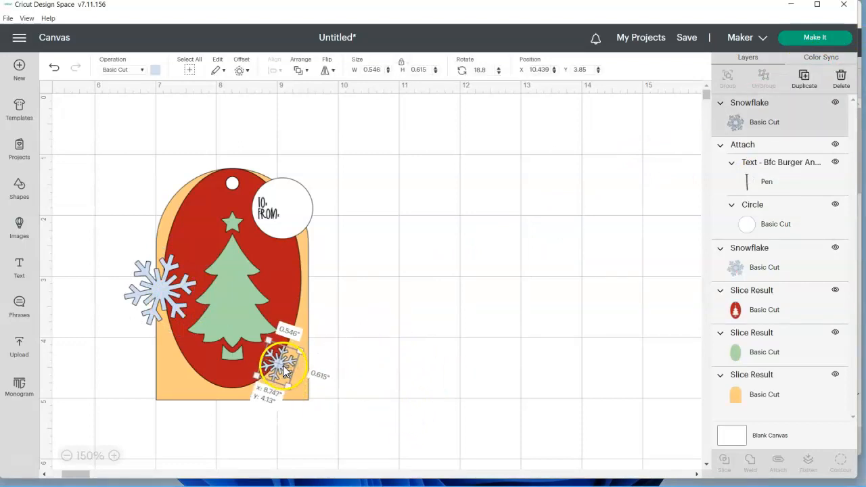
{"action": "left_click", "coordinate": [406, 355]}
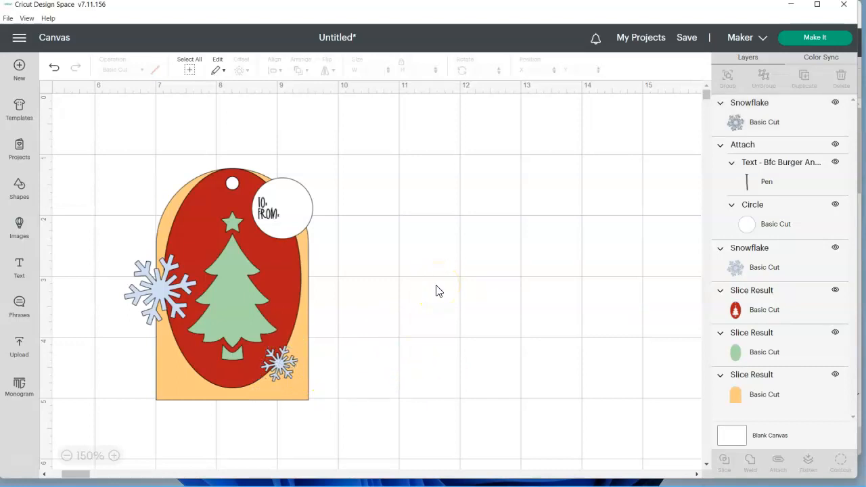
{"action": "left_click", "coordinate": [681, 452]}
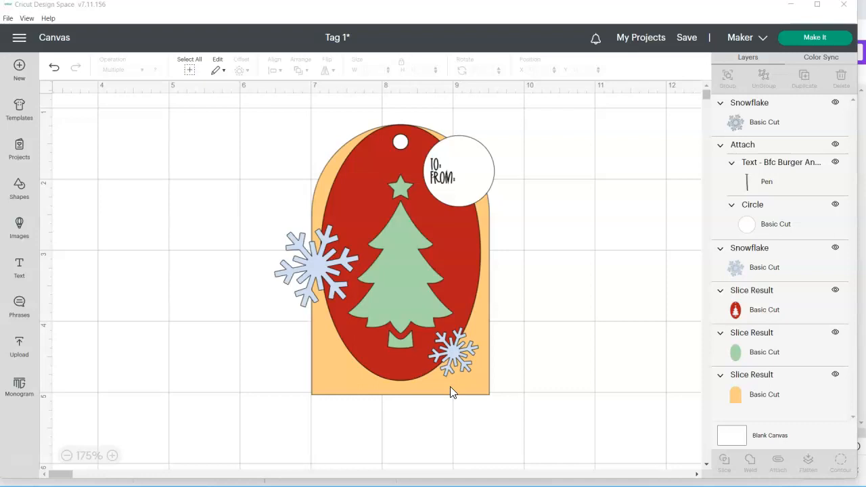
{"action": "left_click", "coordinate": [343, 424]}
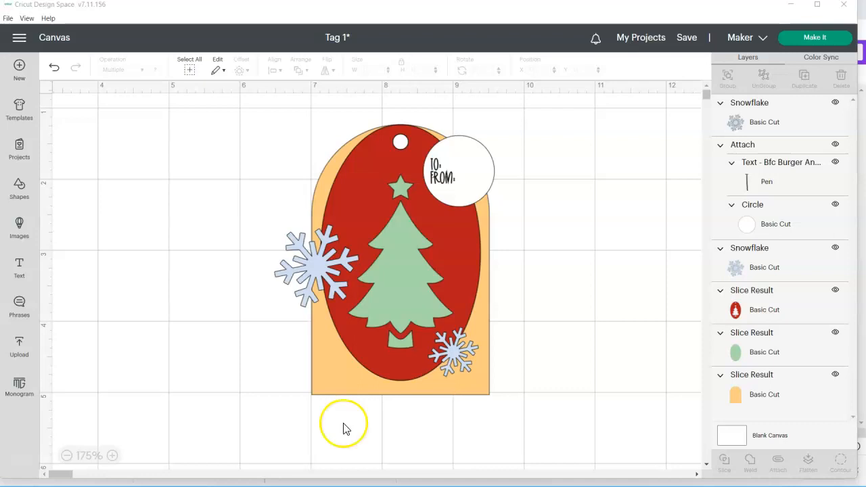